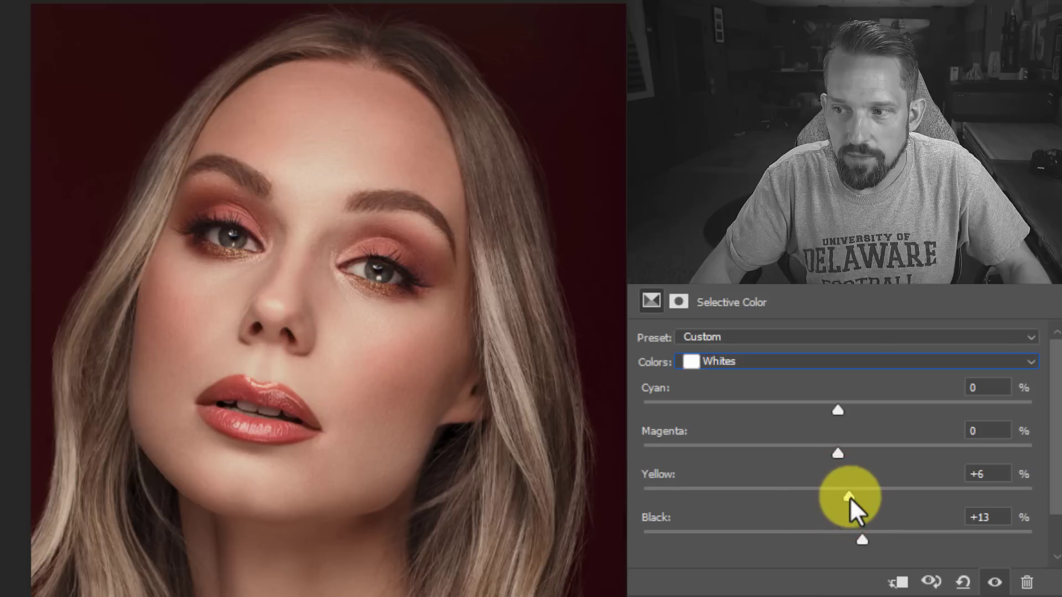
Step: Set the portrait's Whites to Cyan -8 and Magenta +1, then compare before and after
left_click_drag(836, 408, 822, 410)
left_click_drag(836, 451, 839, 451)
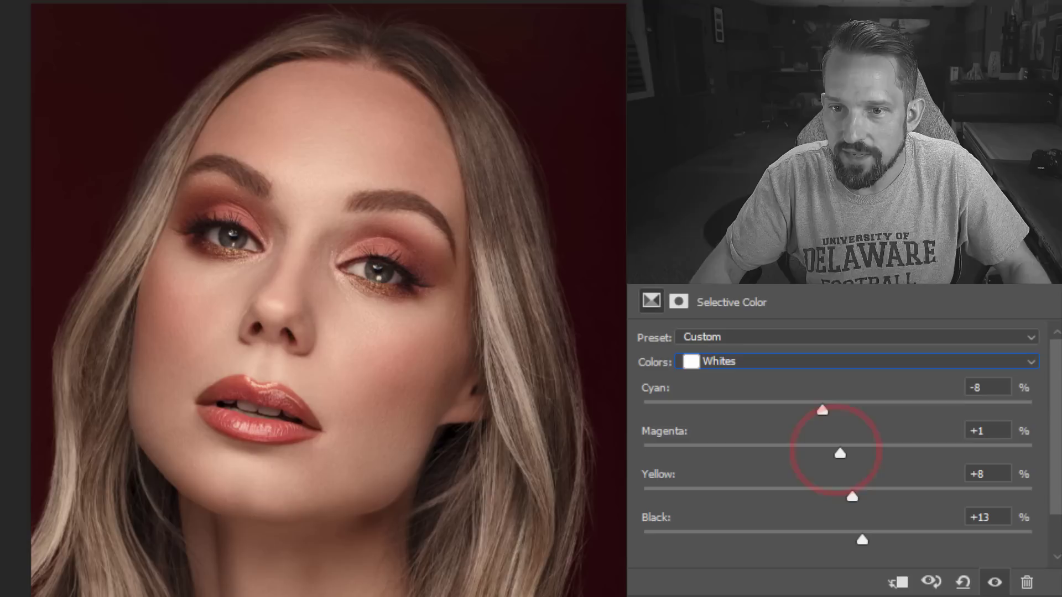
left_click(995, 582)
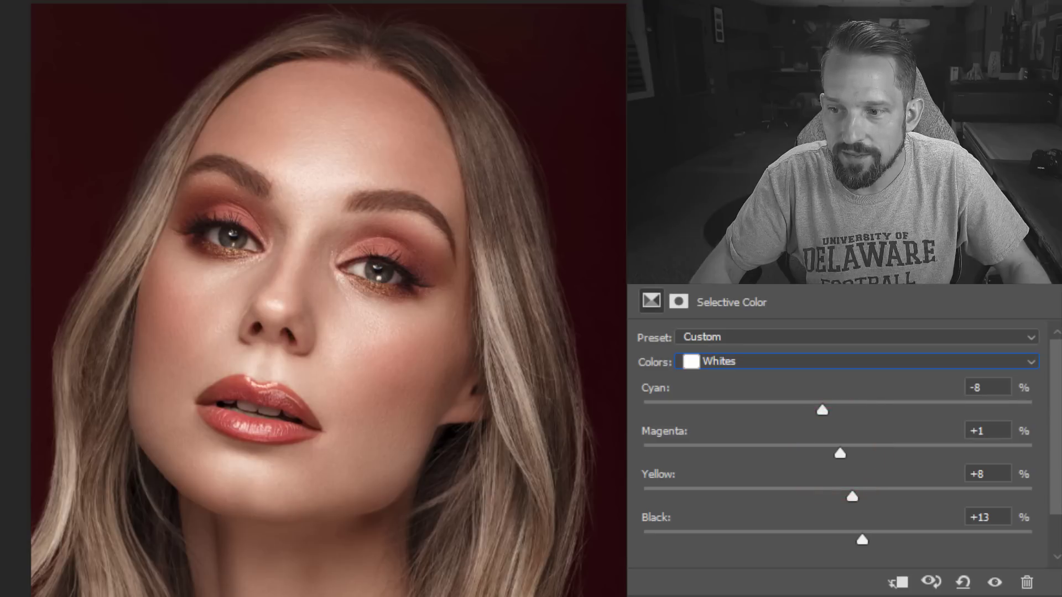
left_click(995, 582)
key("backslash")
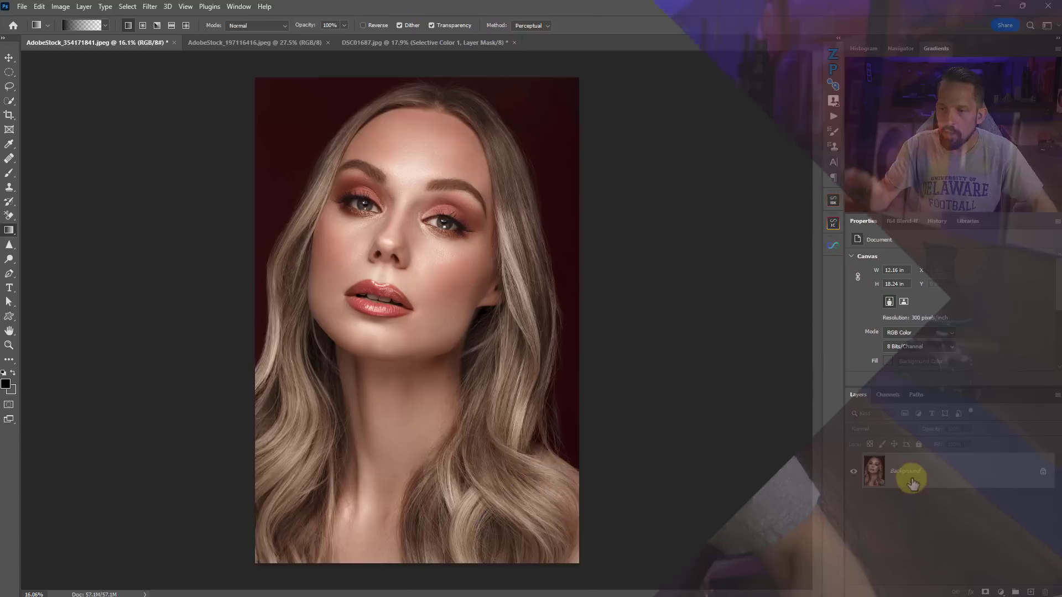
Step: Add a Selective Color layer above the portrait, enlarge its Properties panel, and keep Colors on Whites
left_click(1001, 592)
left_click(1002, 586)
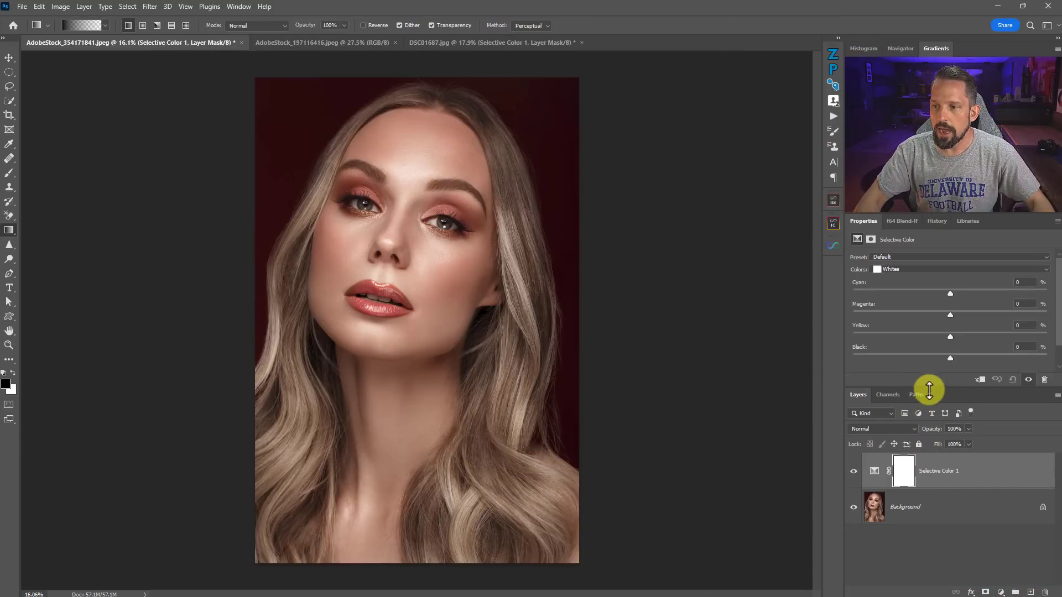
left_click_drag(929, 387, 928, 408)
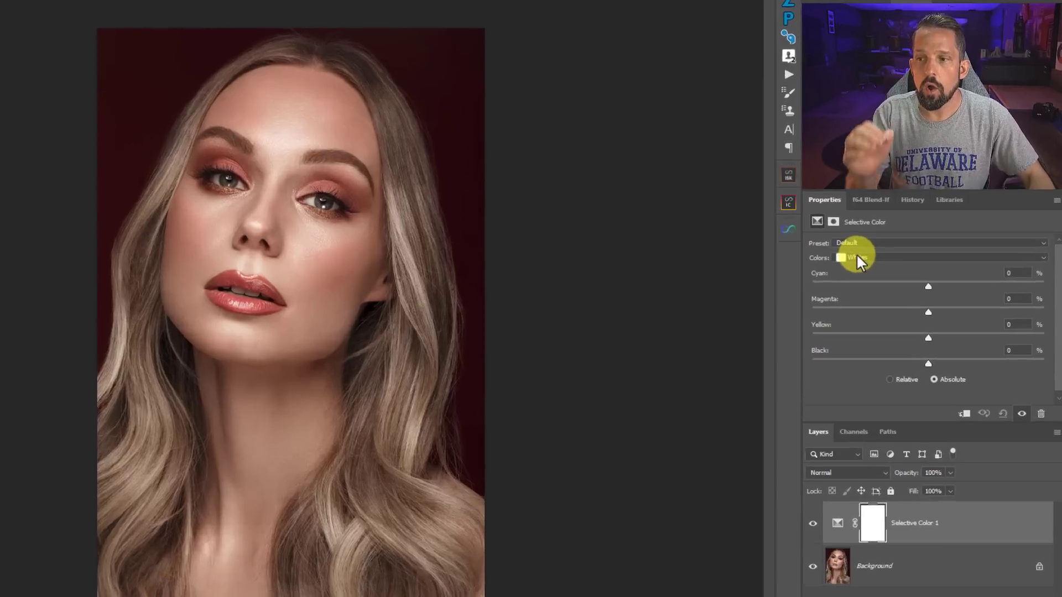
left_click(856, 258)
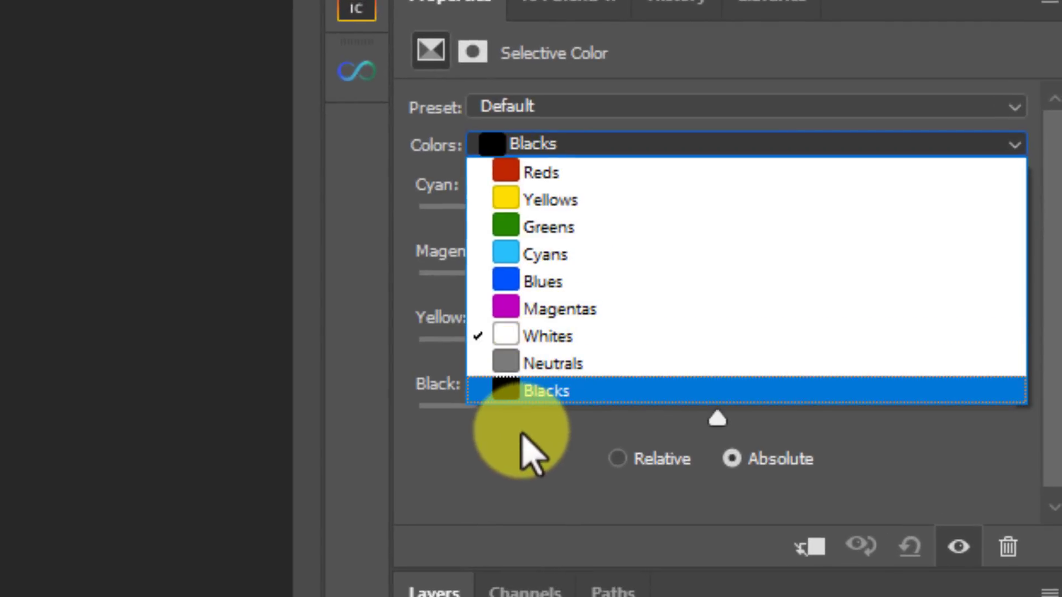
left_click(486, 434)
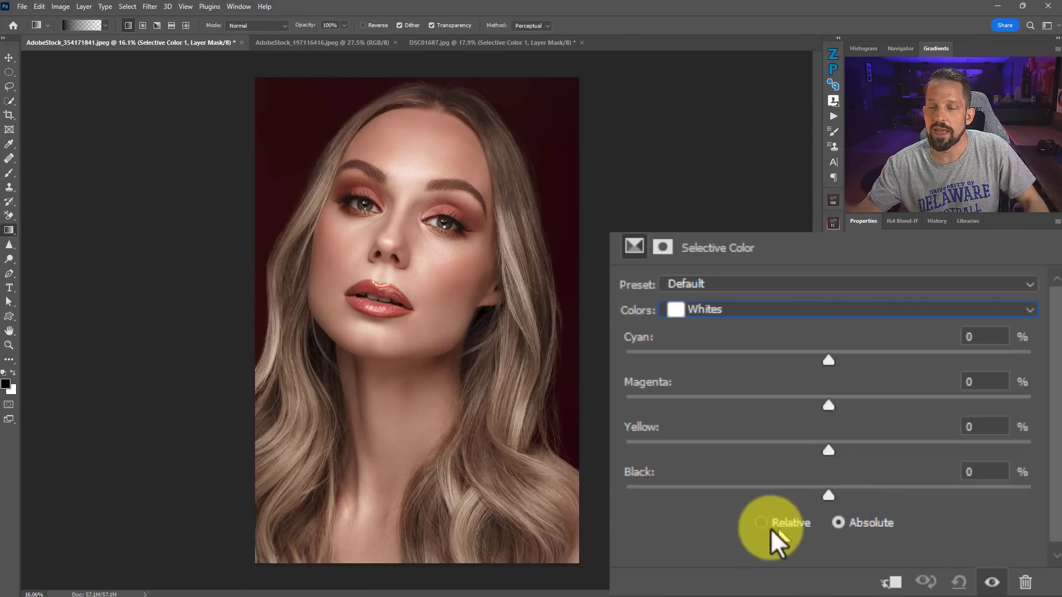
left_click(761, 523)
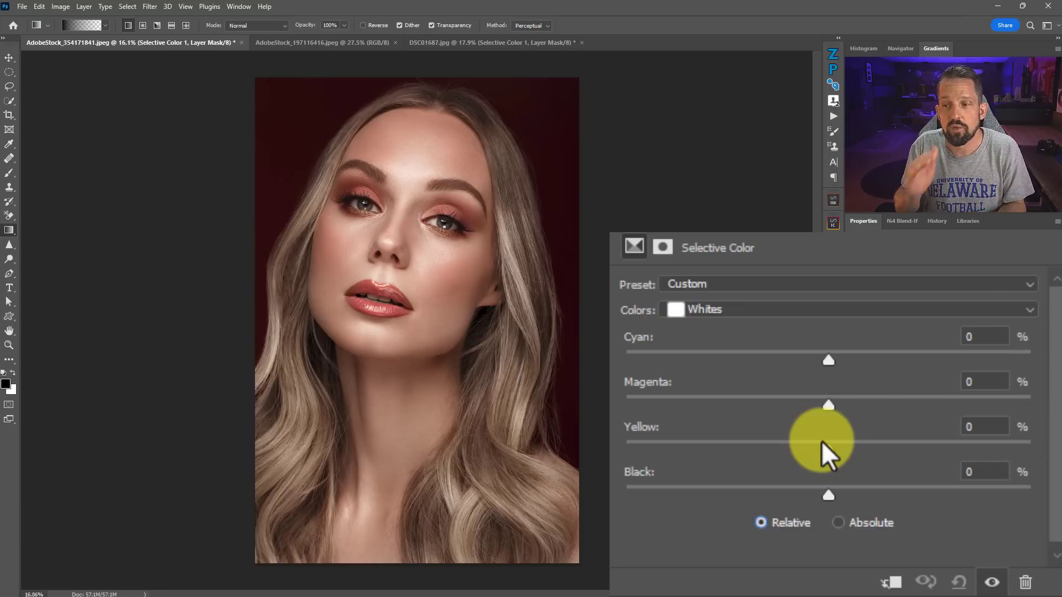
left_click(840, 524)
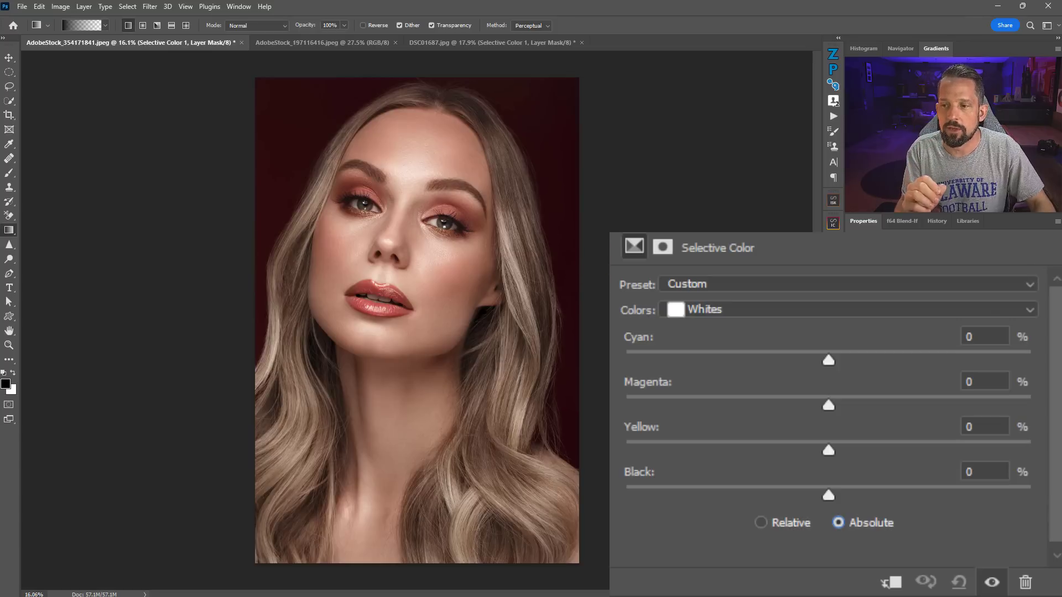
left_click(761, 310)
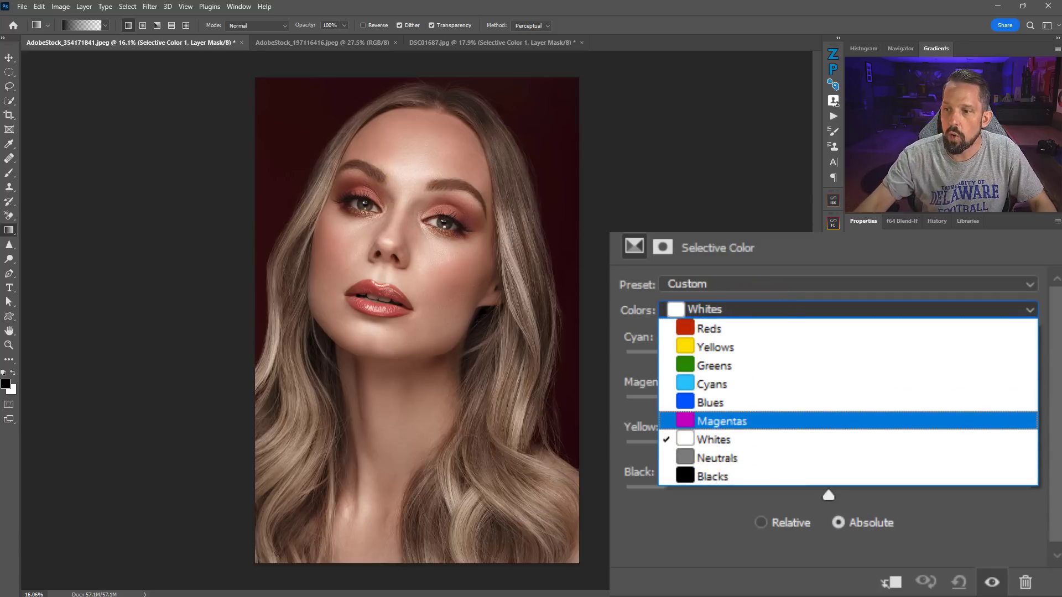
Step: Set Black to +26 in the Whites range and compare the portrait before and after
left_click(703, 441)
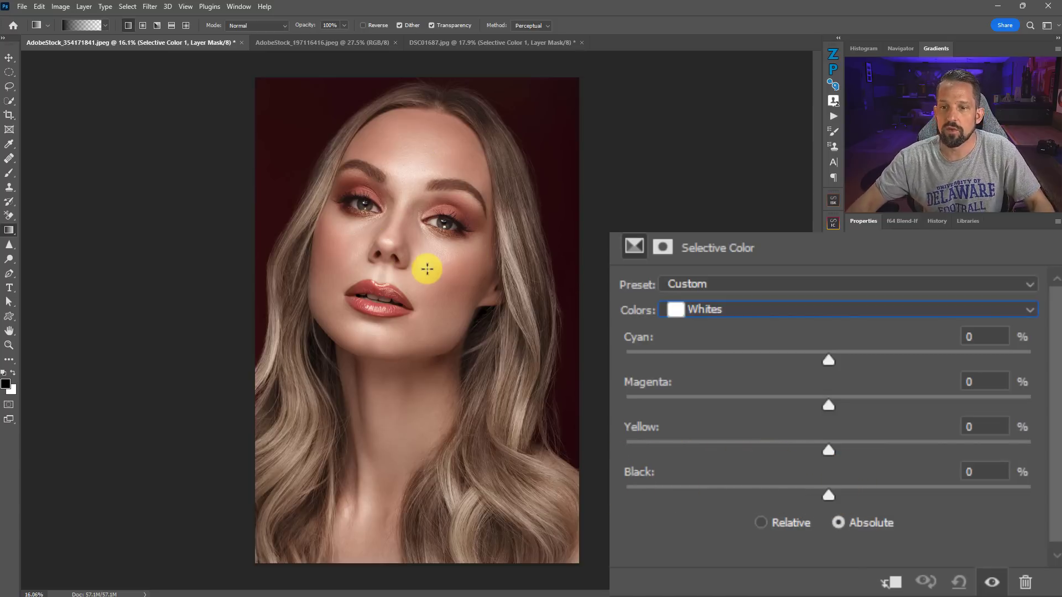
left_click_drag(829, 496, 880, 490)
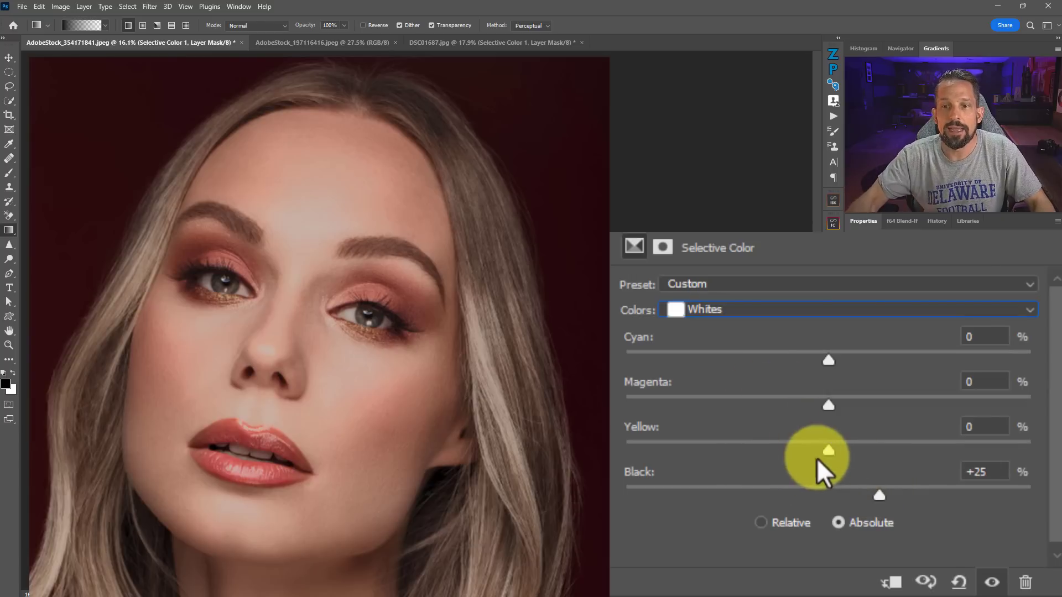
mouse_move(879, 494)
left_mouse_down()
mouse_move(832, 495)
mouse_move(895, 498)
mouse_move(882, 494)
mouse_move(889, 486)
mouse_move(1054, 491)
mouse_move(1026, 478)
left_mouse_up()
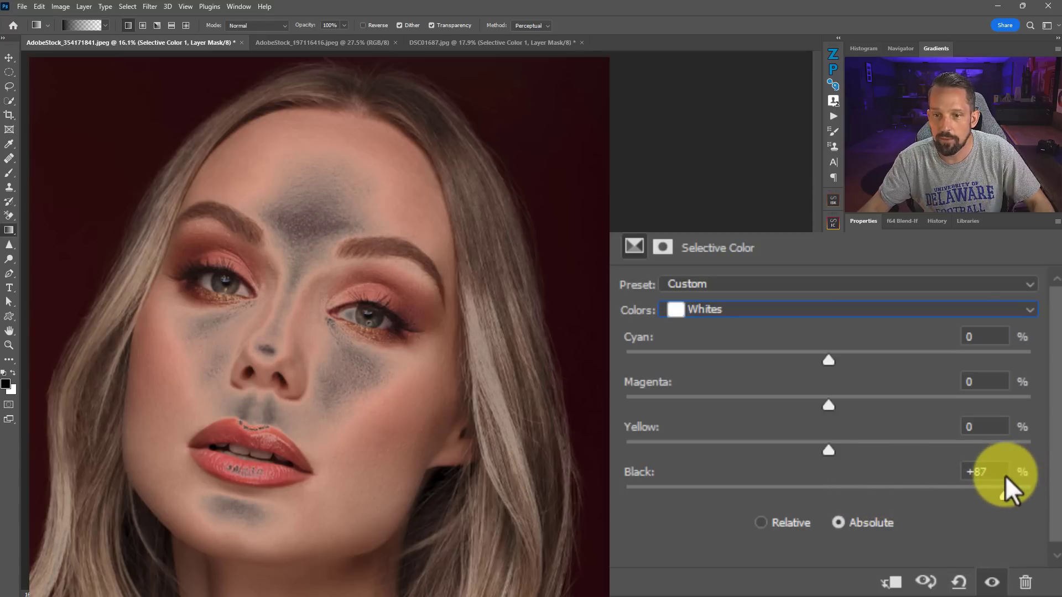
left_click_drag(1006, 478, 880, 478)
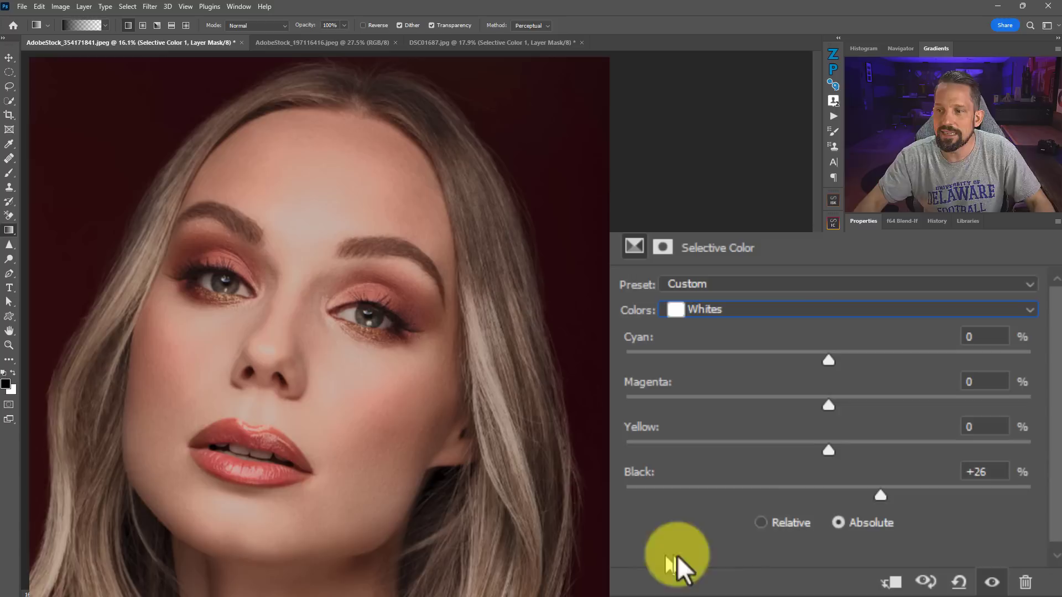
key("backslash")
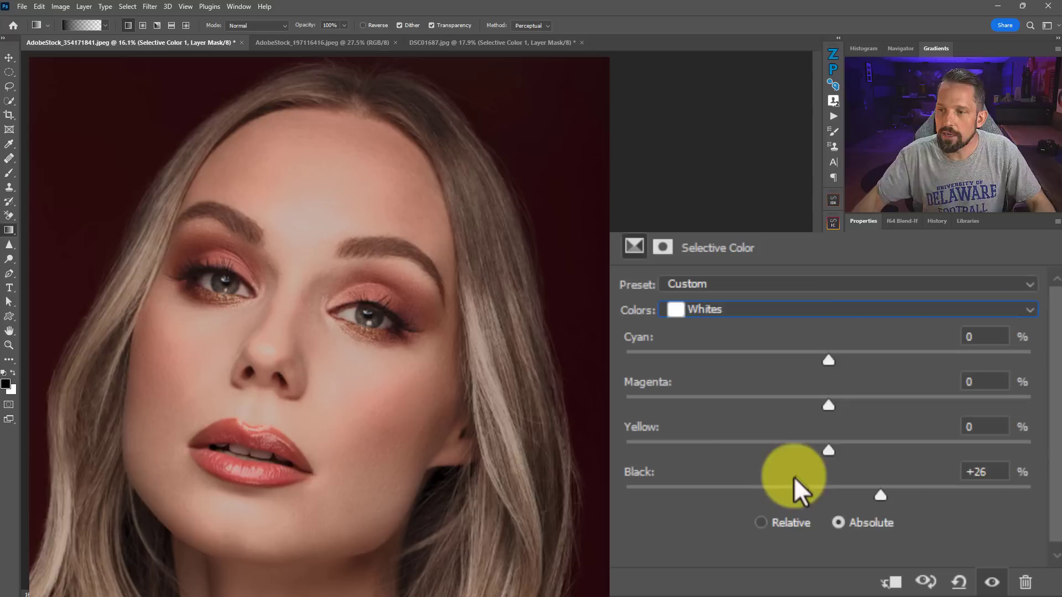
Step: Set the Whites to Yellow +11, Cyan -18 and Magenta +1
left_click_drag(827, 452, 850, 453)
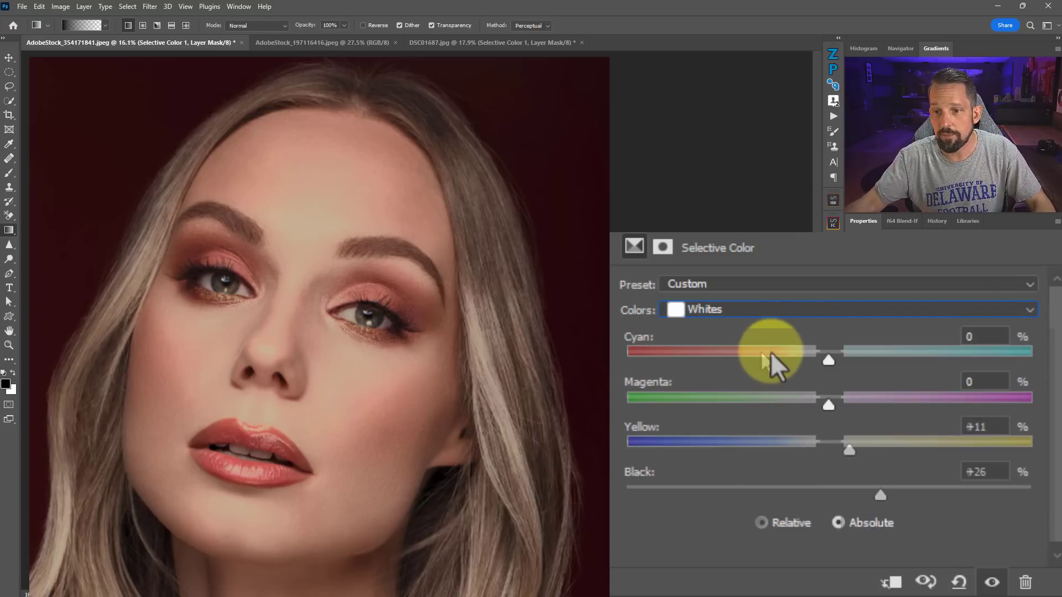
left_click(830, 359)
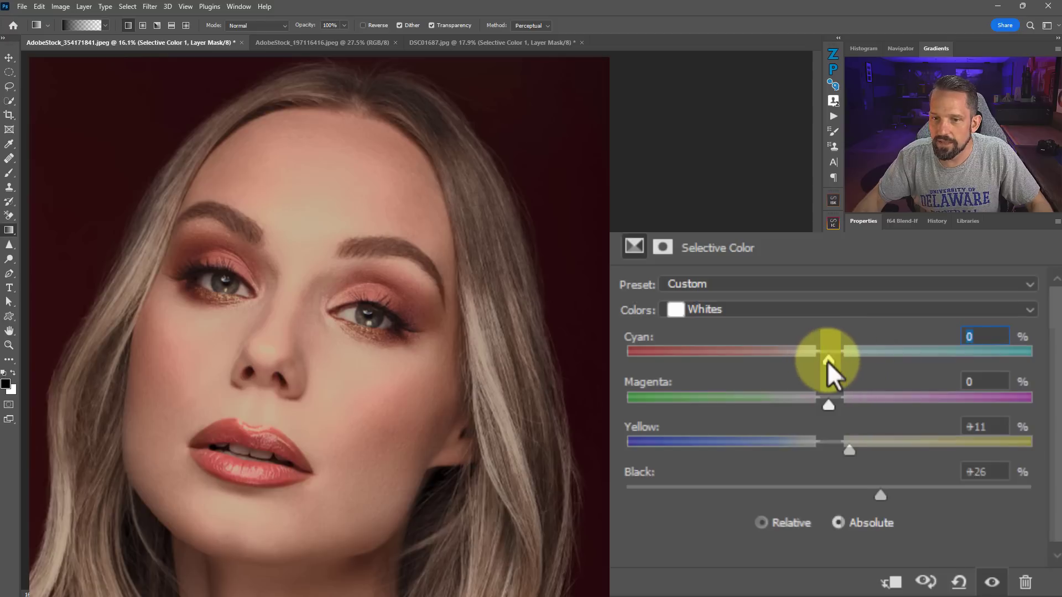
left_click_drag(828, 361, 801, 360)
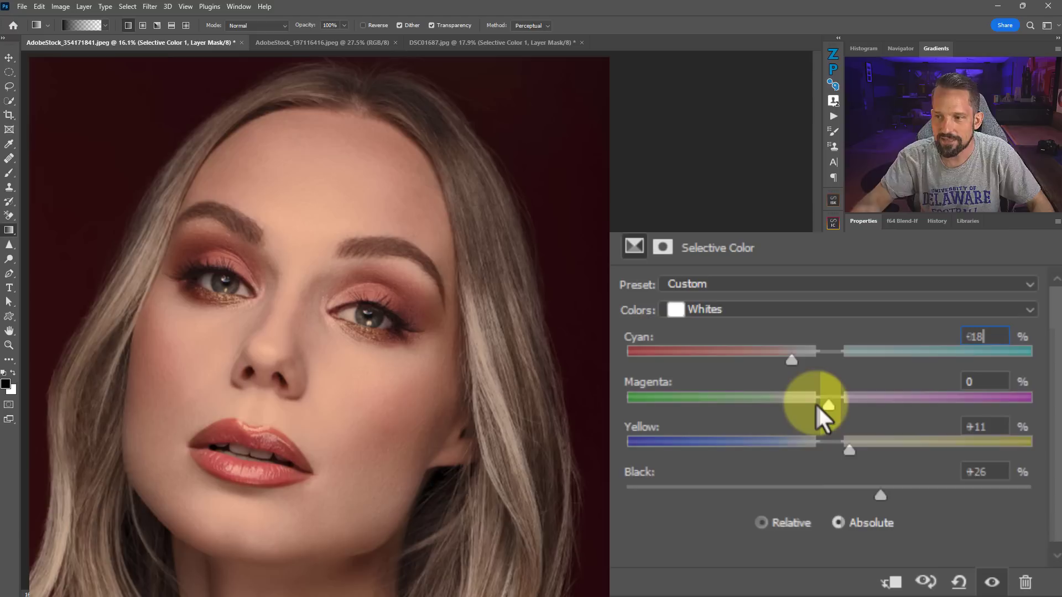
mouse_move(824, 403)
left_mouse_down()
mouse_move(834, 402)
mouse_move(824, 404)
left_mouse_up()
left_click_drag(443, 167, 481, 185)
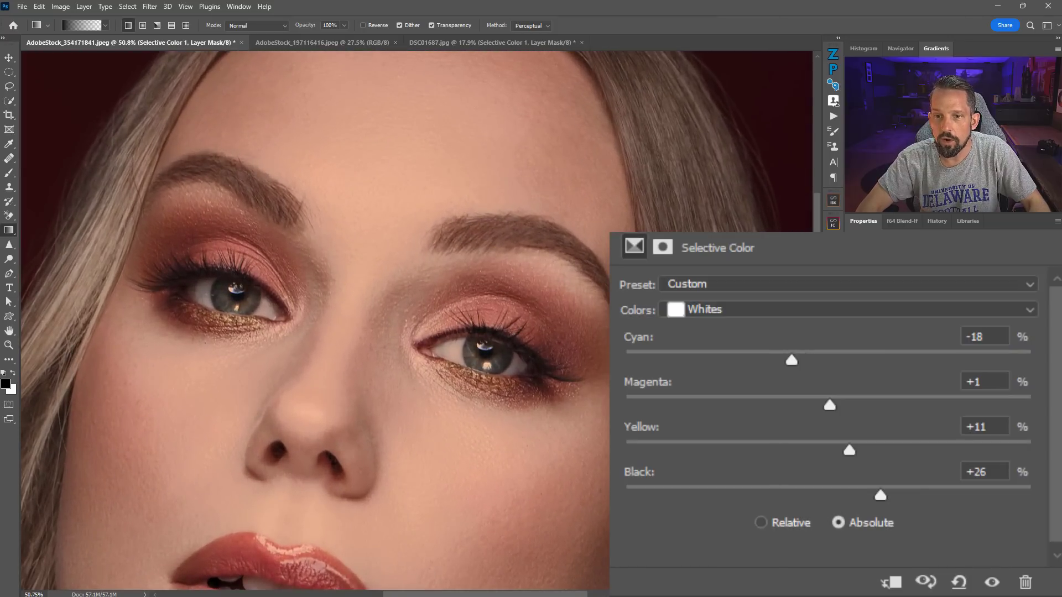
Step: Compare the adjustment on and off, fit the image on screen, and set Whites Black to +17
left_click(992, 582)
left_click(992, 582)
left_click(991, 582)
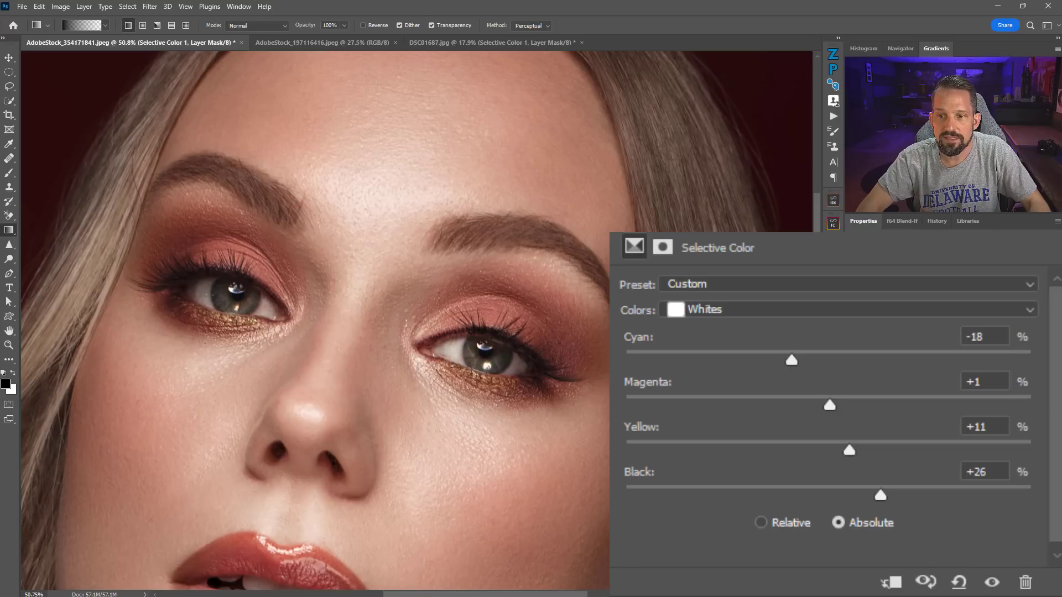
left_click(991, 582)
right_click(464, 237)
left_click(484, 246)
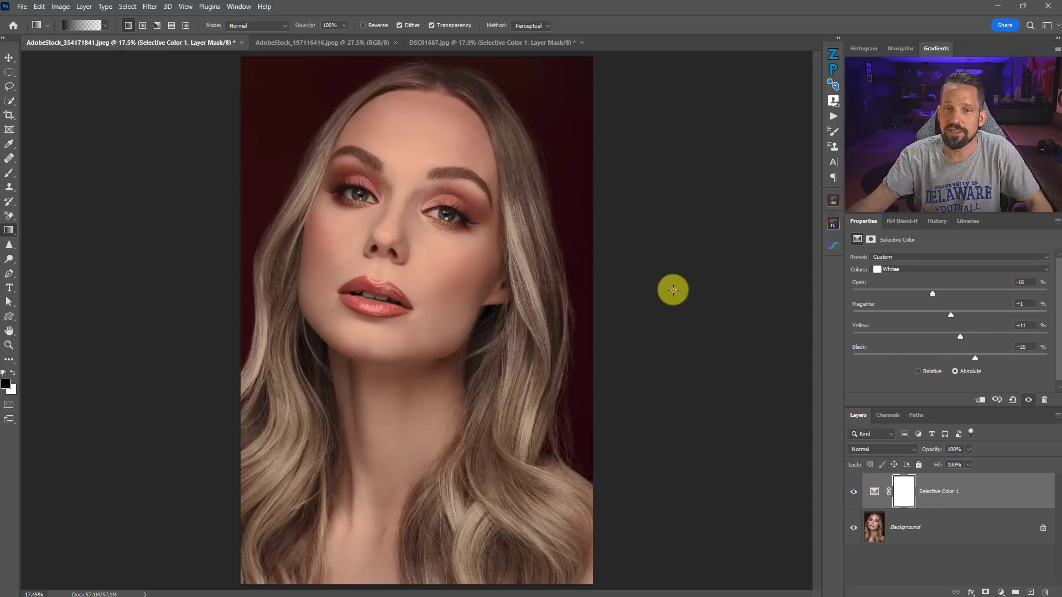
left_click_drag(976, 358, 972, 357)
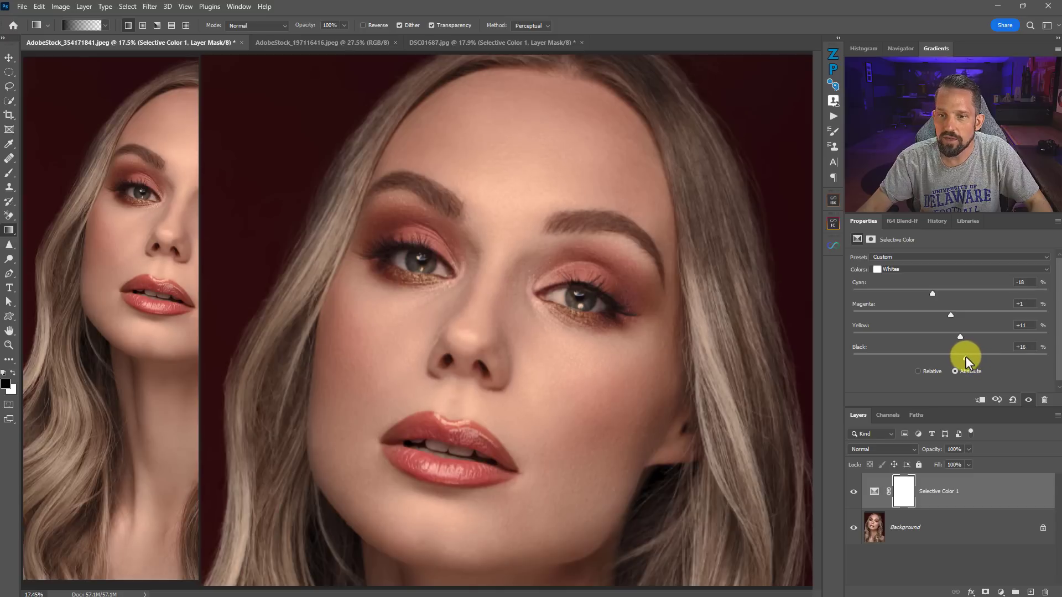
left_click_drag(965, 354, 974, 355)
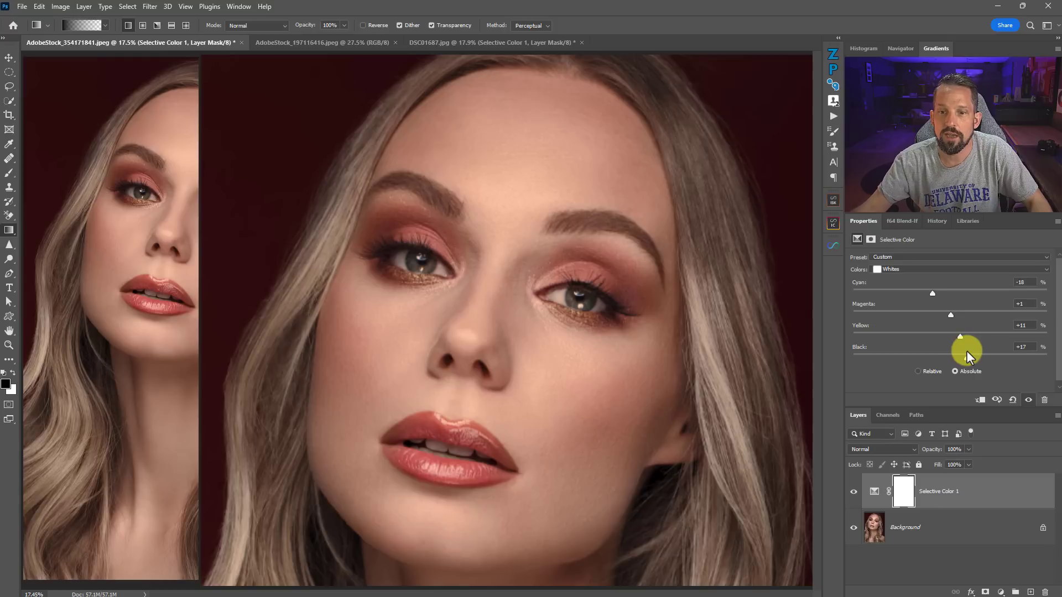
Step: Set Whites Black to +16 and compare the adjustment on and off
left_click(967, 360)
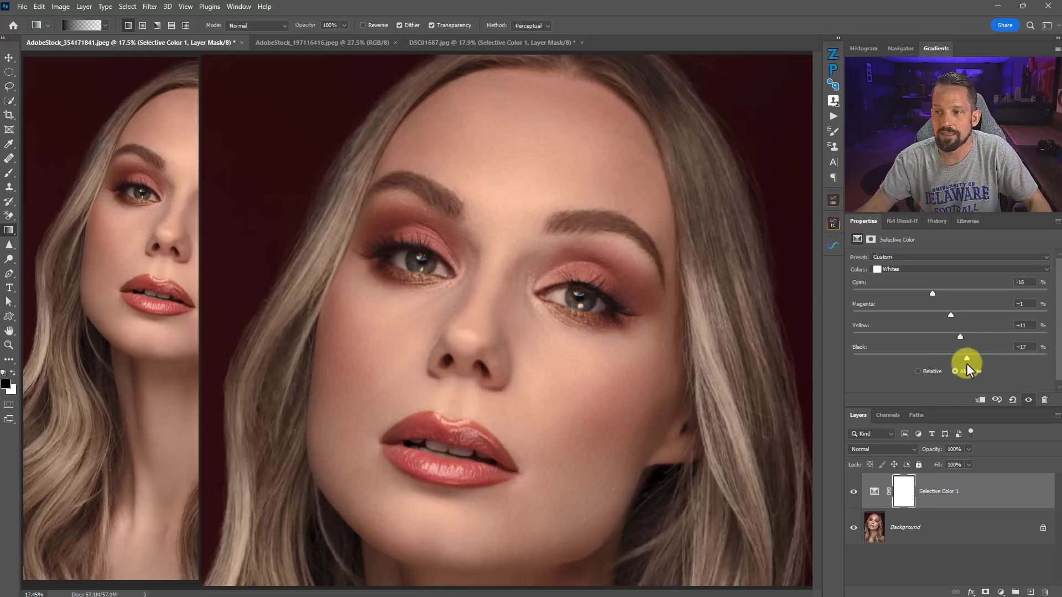
left_click(854, 493)
left_click(854, 492)
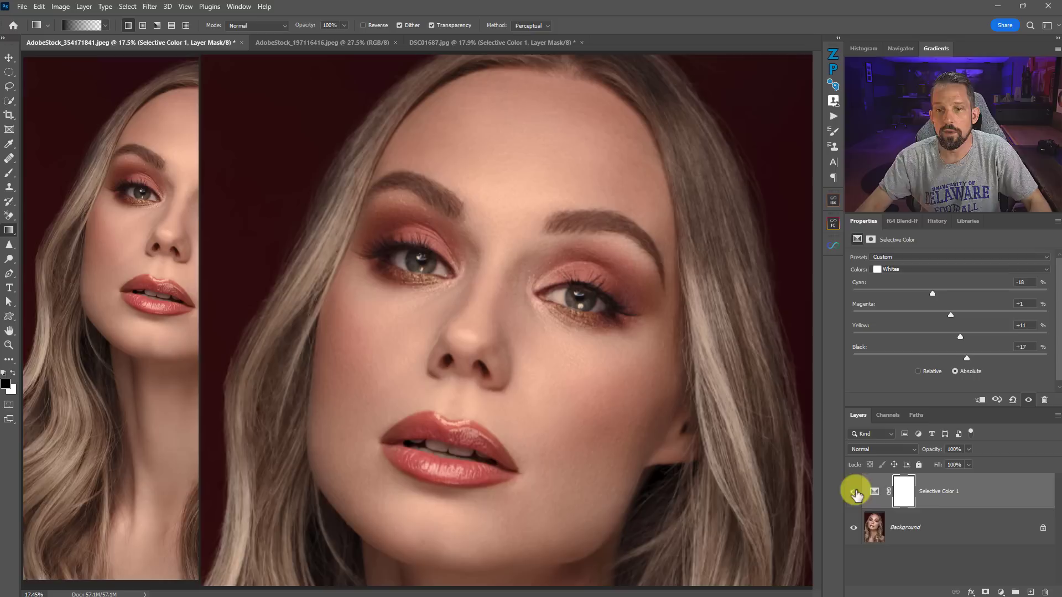
Step: Lower the Selective Color layer's opacity to 71%, comparing before and after
left_click(969, 449)
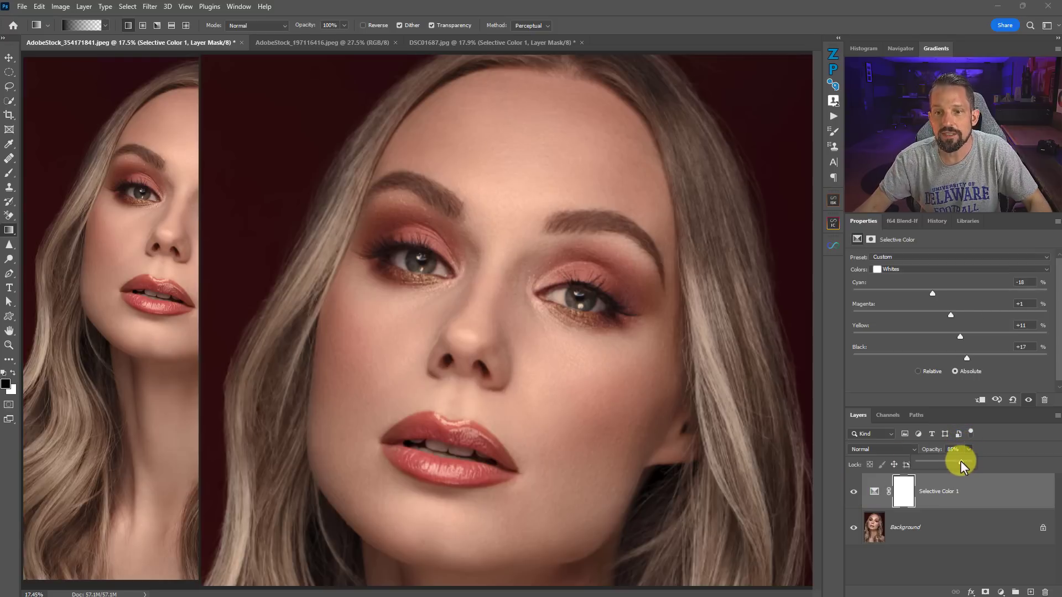
left_click(853, 494)
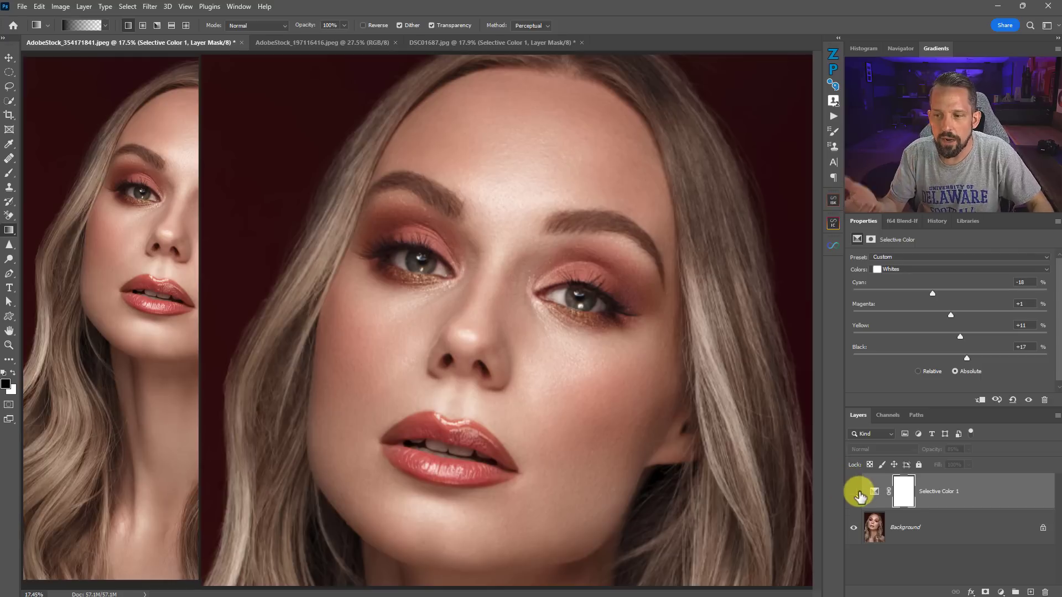
left_click(853, 493)
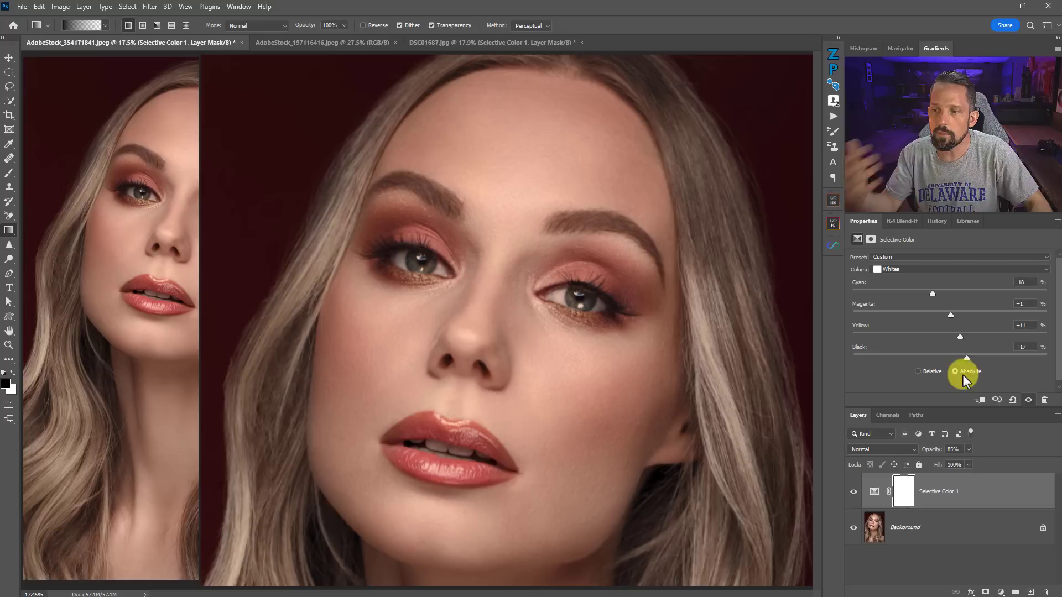
left_click(968, 449)
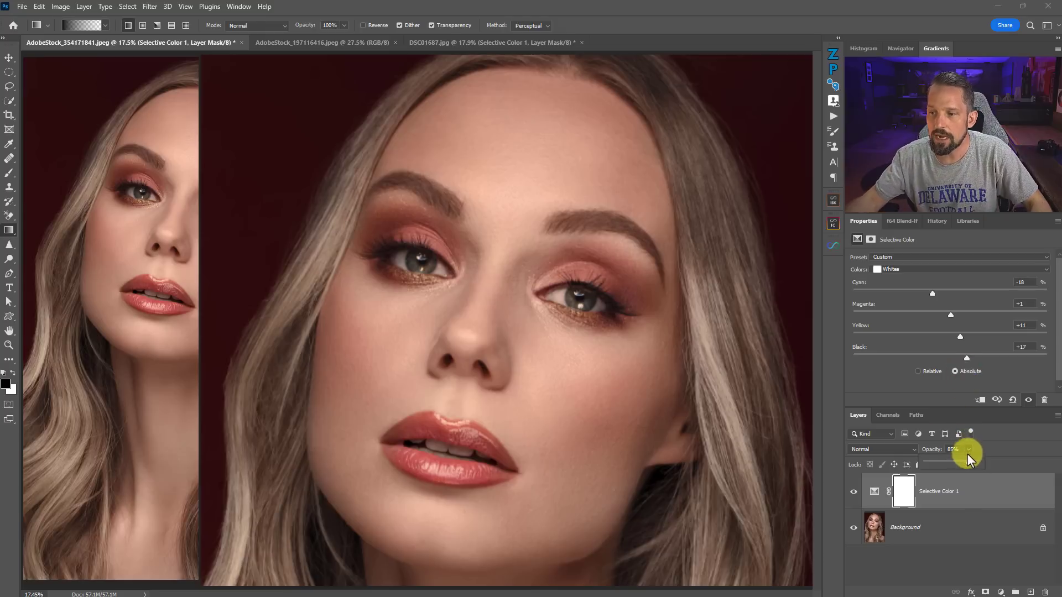
left_click(965, 358)
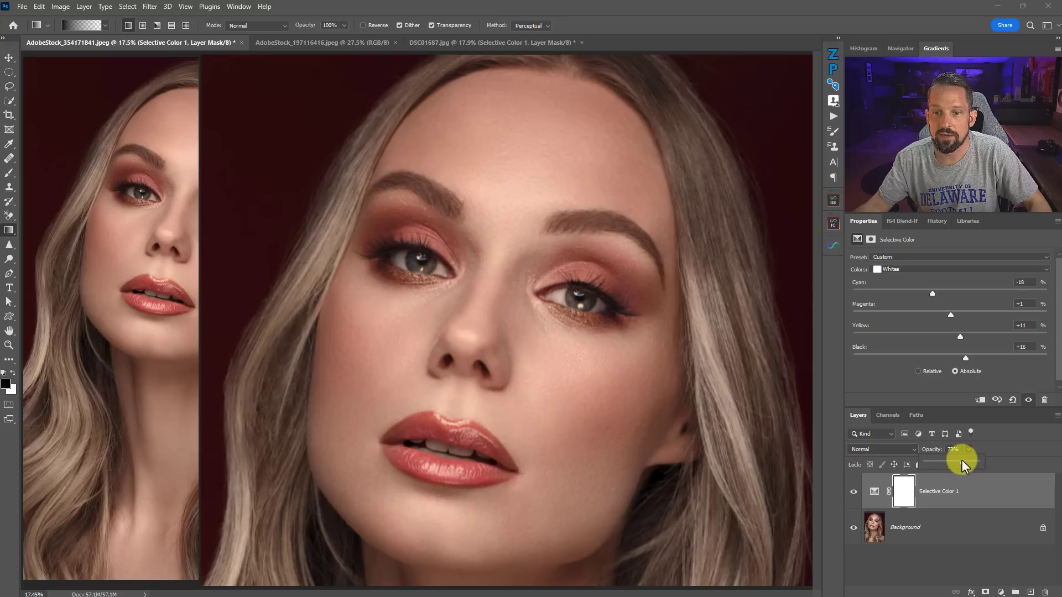
left_click_drag(962, 460, 961, 462)
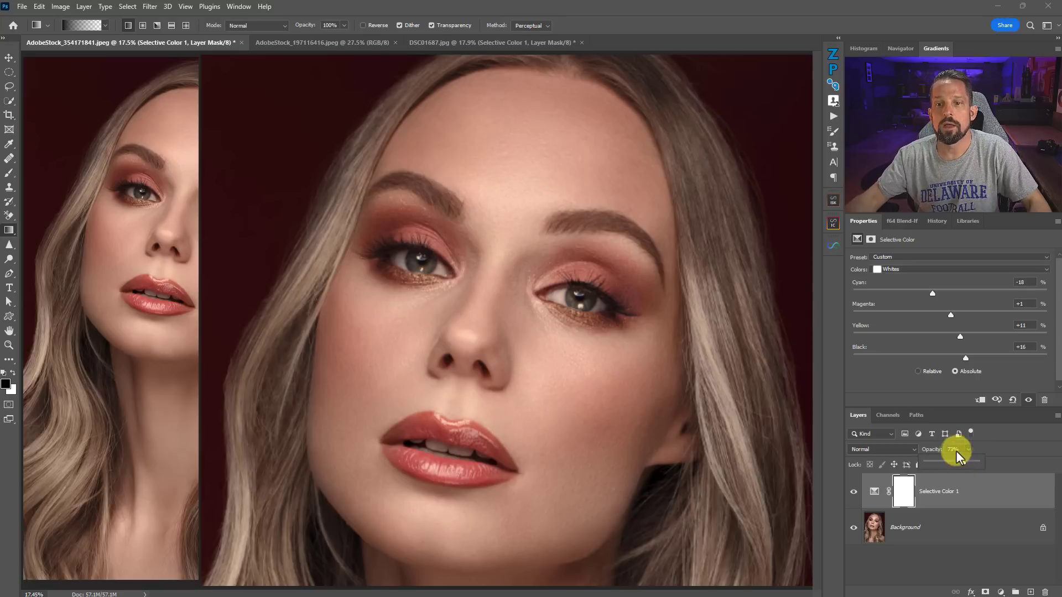
left_click(854, 496)
left_click(854, 495)
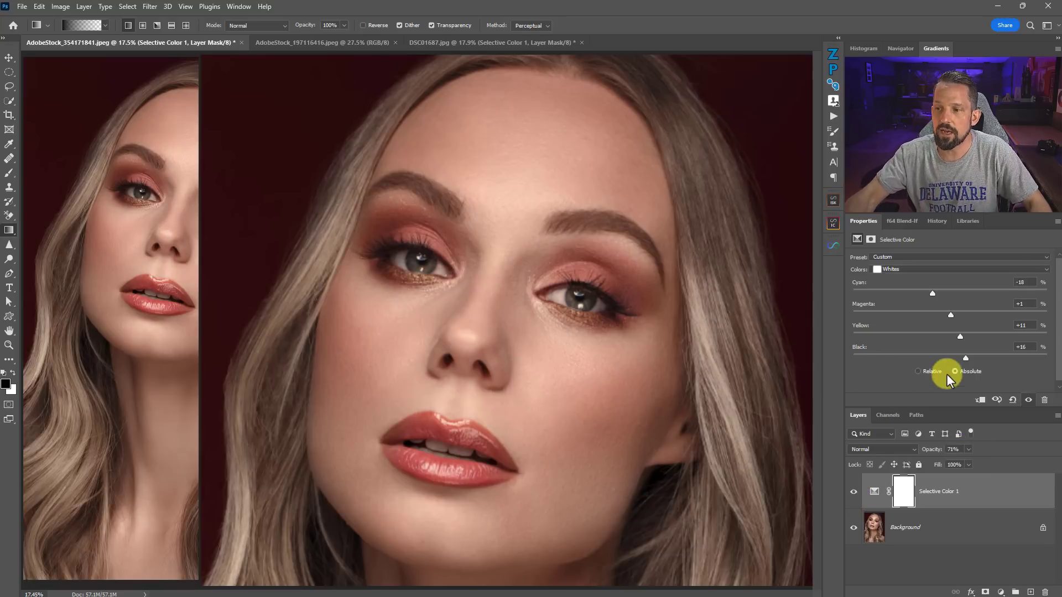
left_click_drag(539, 293, 518, 243)
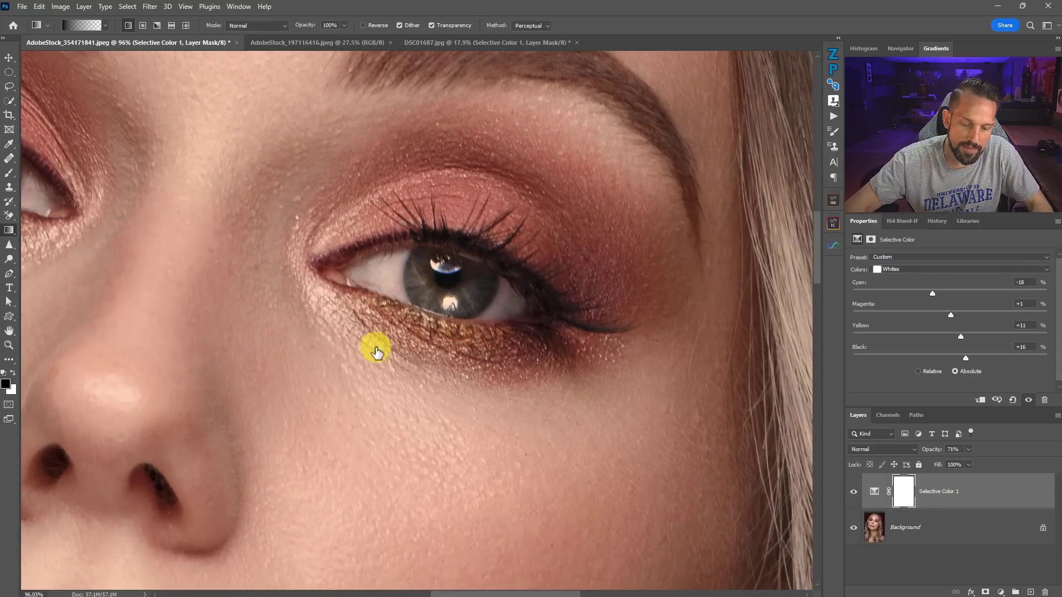
Step: Paint black on the layer mask over the woman's eye whites, then fit on screen and compare
key("b")
mouse_move(375, 284)
left_mouse_down()
mouse_move(414, 275)
mouse_move(458, 301)
mouse_move(434, 278)
mouse_move(415, 296)
mouse_move(504, 302)
mouse_move(126, 238)
mouse_move(117, 210)
mouse_move(62, 208)
mouse_move(119, 194)
mouse_move(131, 207)
mouse_move(275, 223)
left_mouse_up()
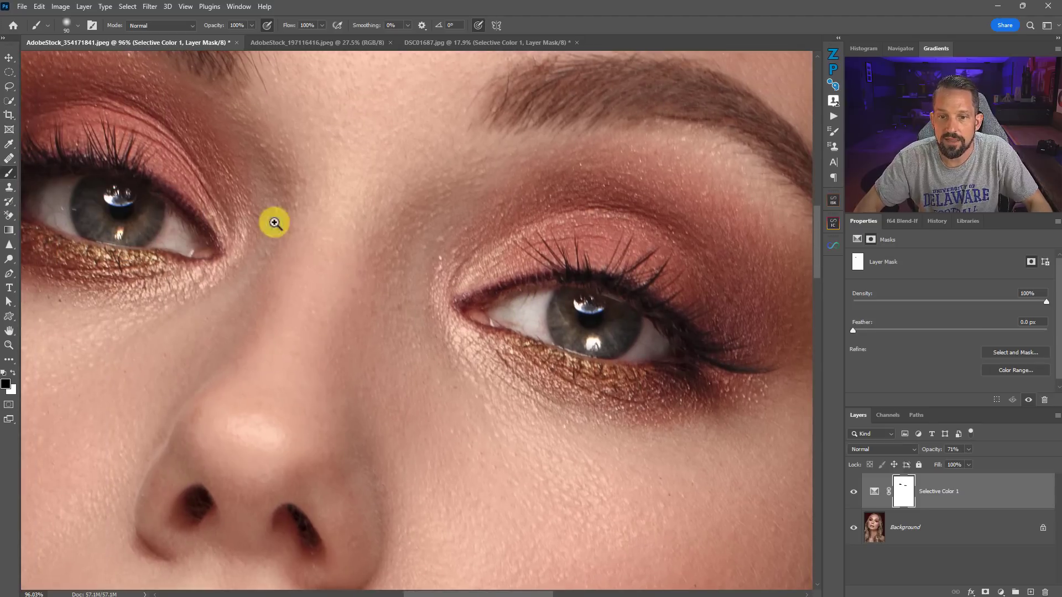
left_click(467, 261)
right_click(495, 272)
left_click(515, 280)
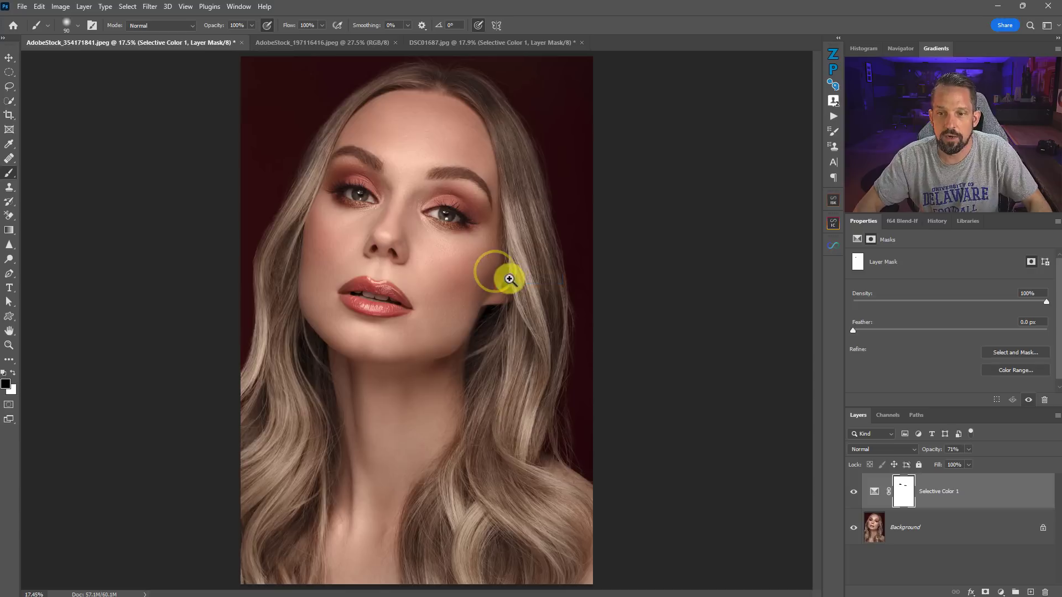
left_click(854, 492)
left_click(854, 492)
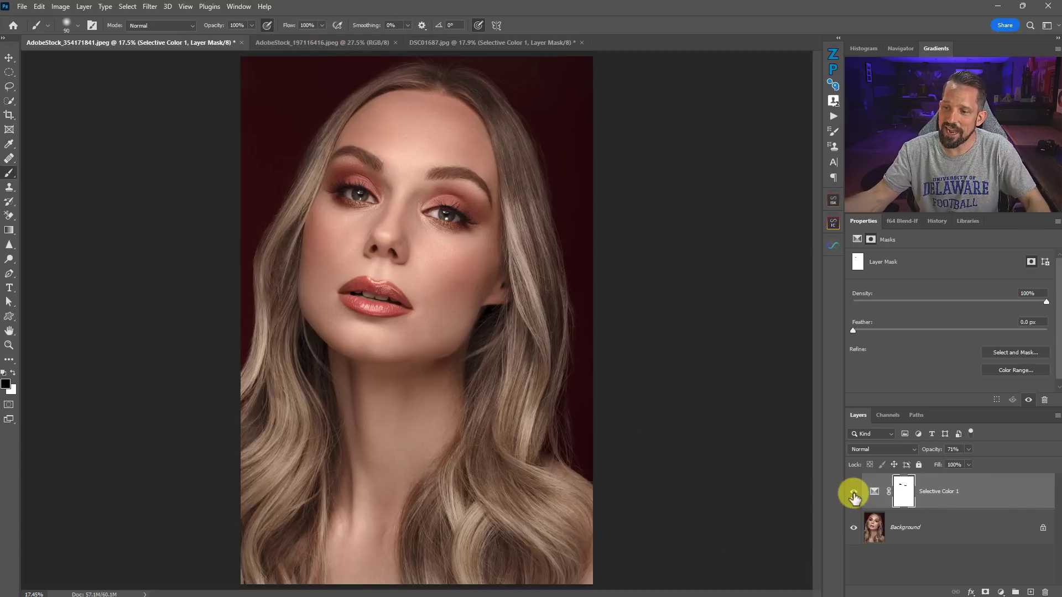
Step: On the man's portrait, add a Selective Color layer with Whites Black +13 and Yellow +5
left_click(337, 38)
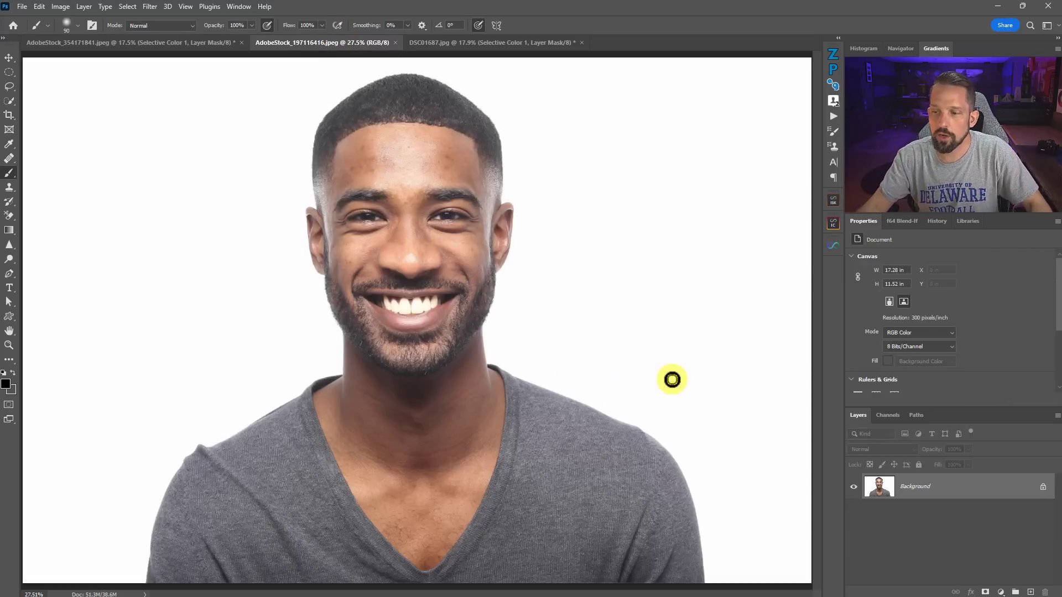
left_click(1001, 592)
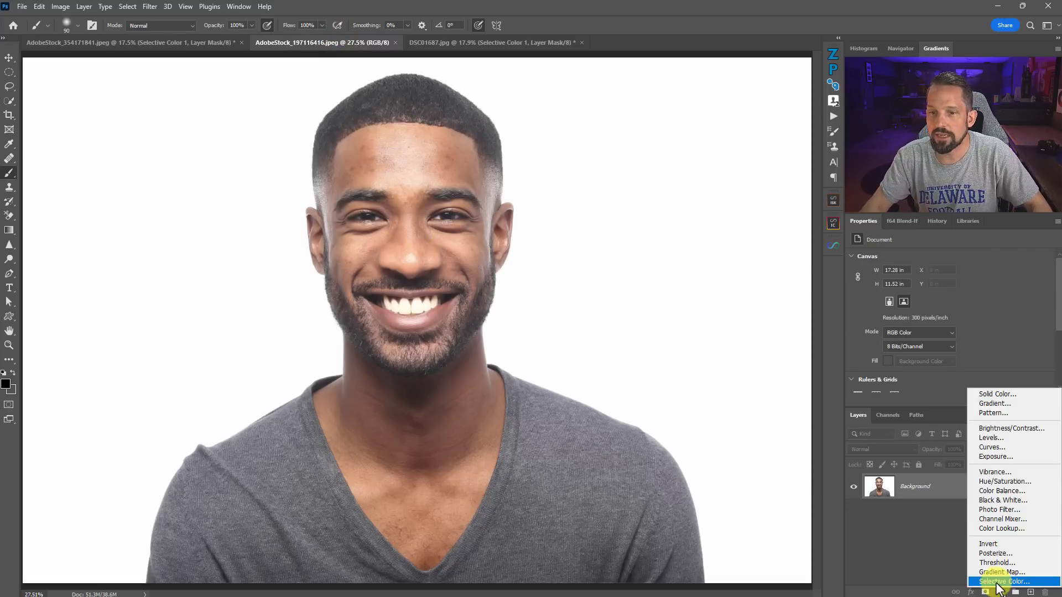
left_click(996, 582)
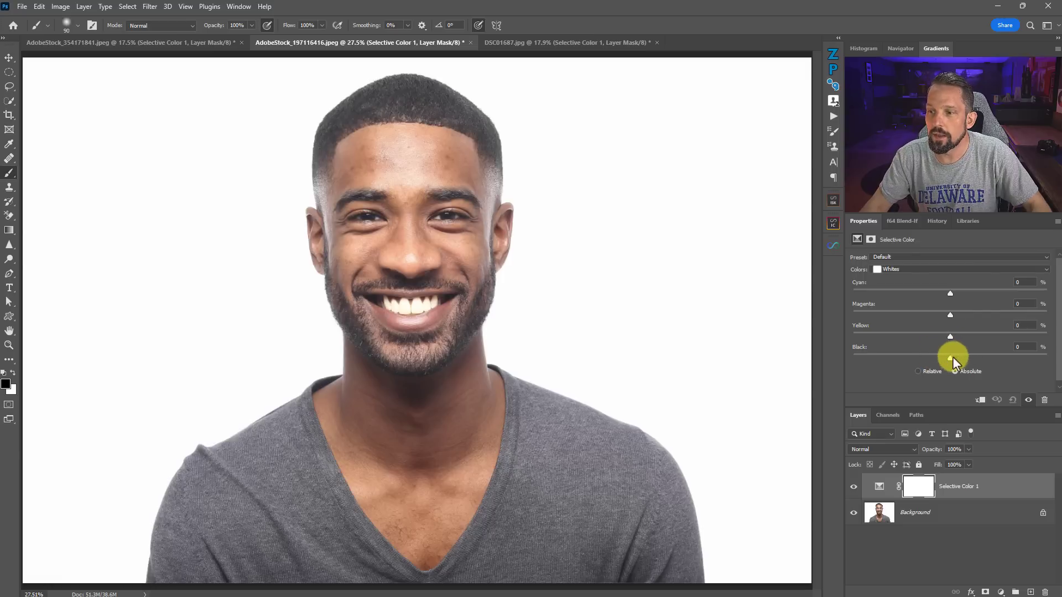
left_click_drag(951, 360, 962, 359)
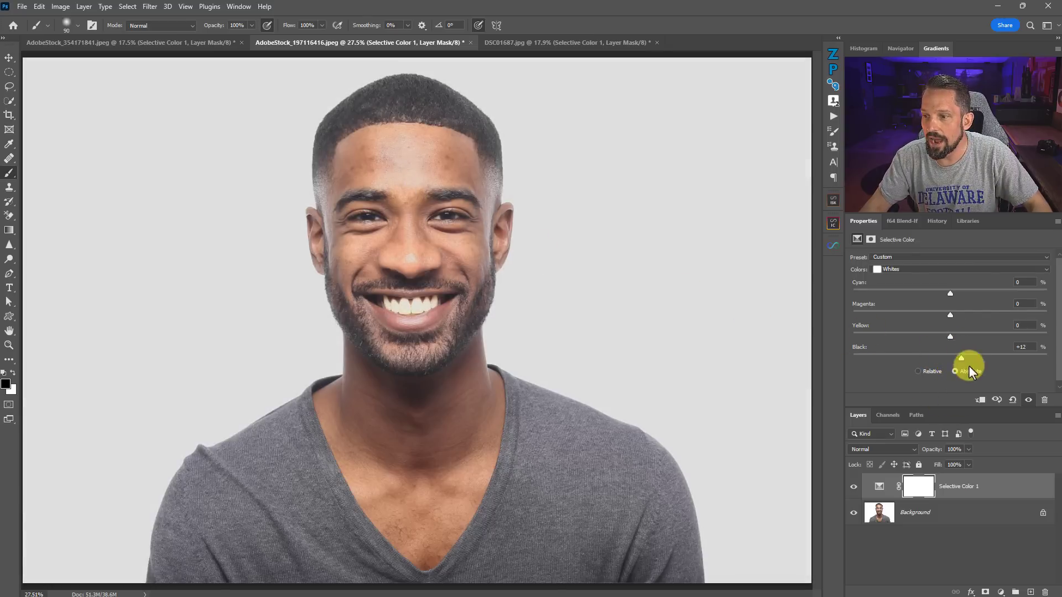
left_click_drag(949, 336, 956, 339)
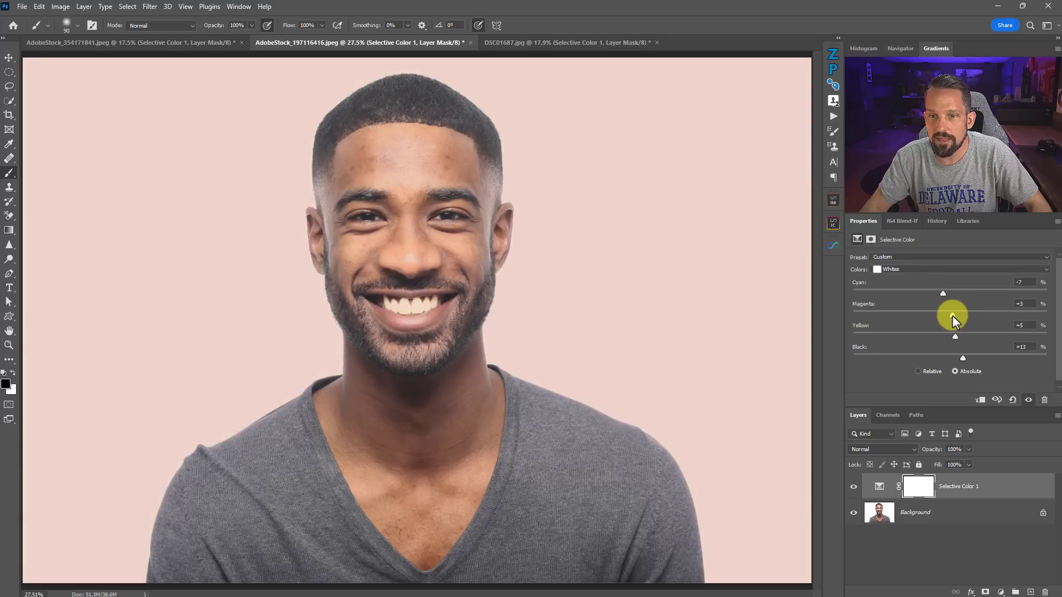
Step: Compare the man's portrait with and without the adjustment, then select the Background layer
left_click(854, 488)
left_click(854, 488)
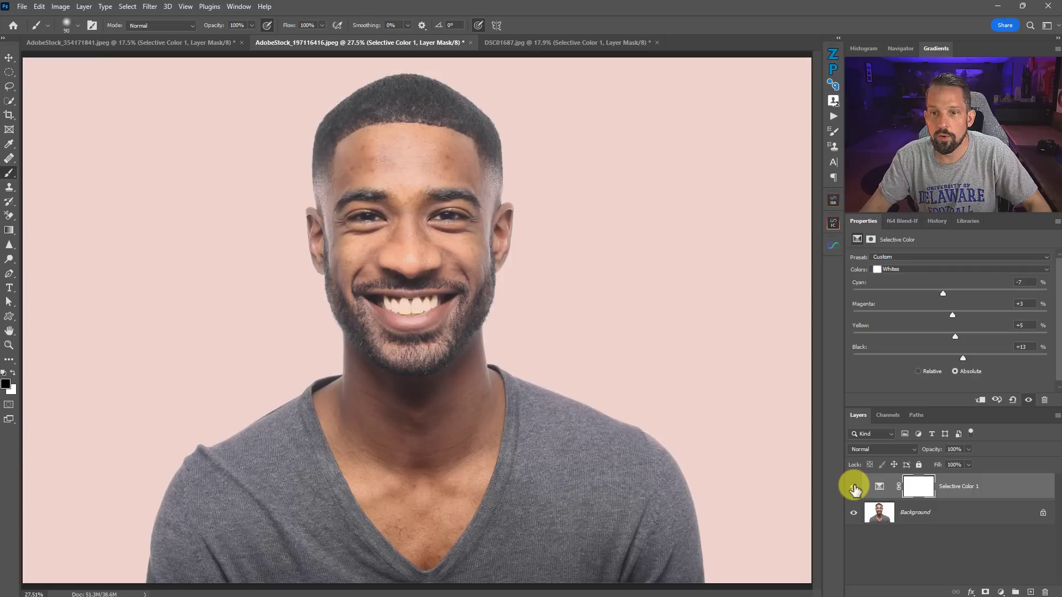
left_click(854, 488)
left_click(854, 488)
left_click(853, 488)
left_click(854, 488)
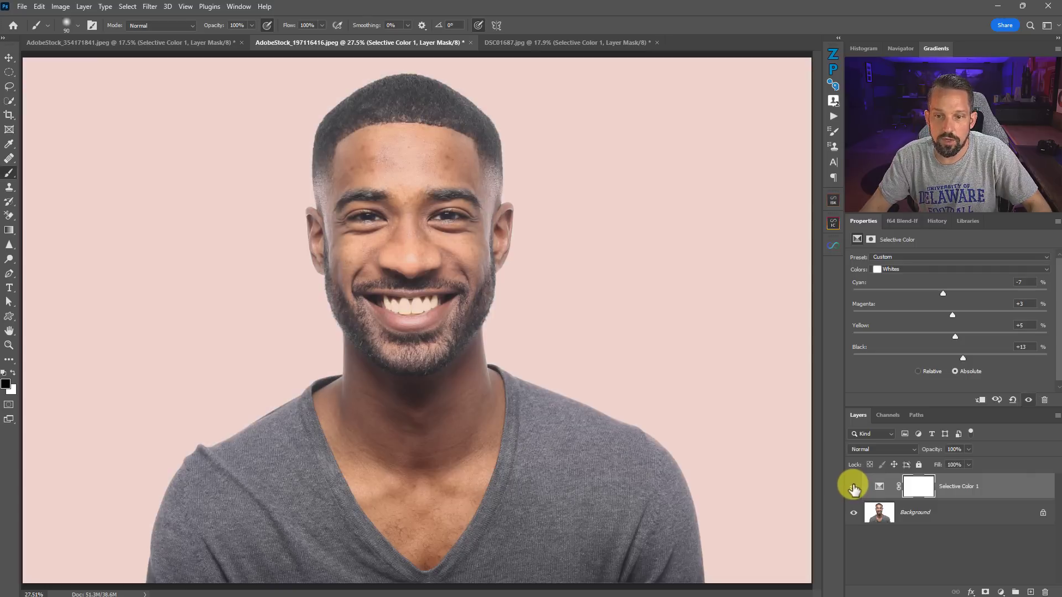
left_click(854, 488)
left_click(854, 488)
left_click(853, 488)
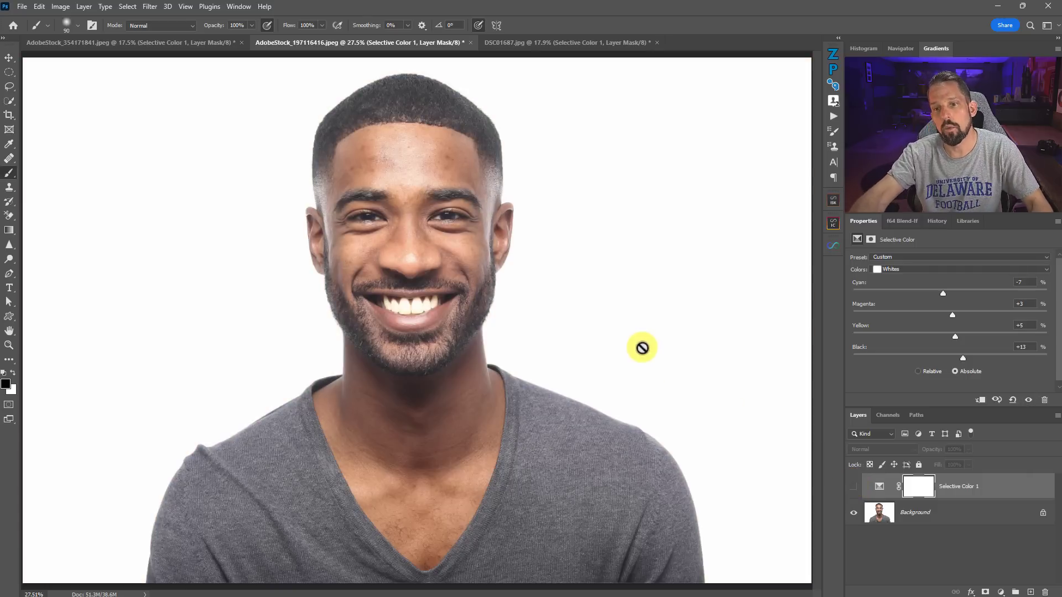
left_click(853, 487)
left_click(880, 513)
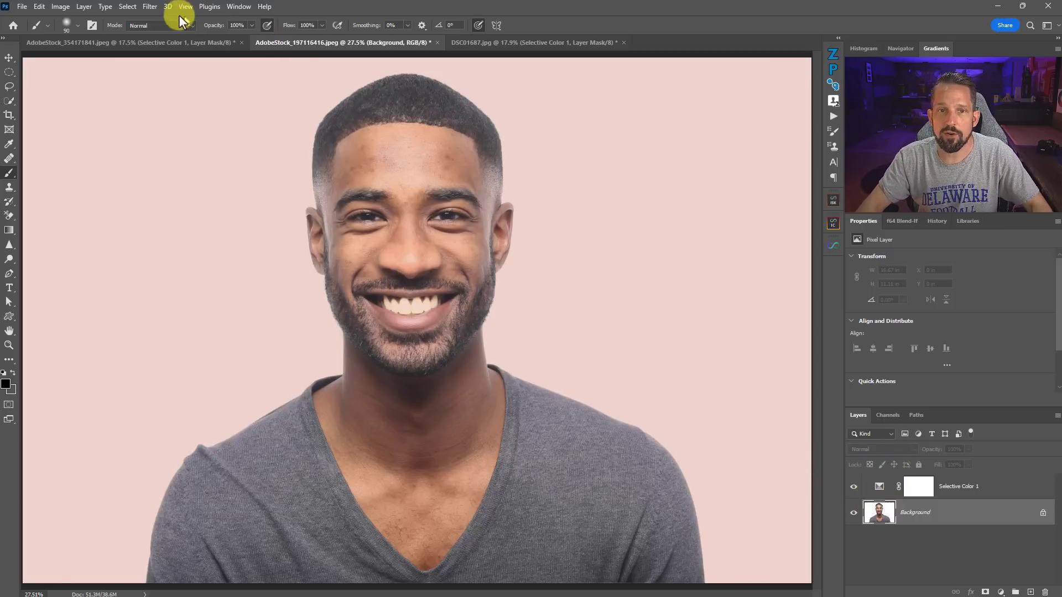
Step: Run Select Subject on the man and invert the Selective Color mask so only he is toned
left_click(132, 6)
left_click(172, 138)
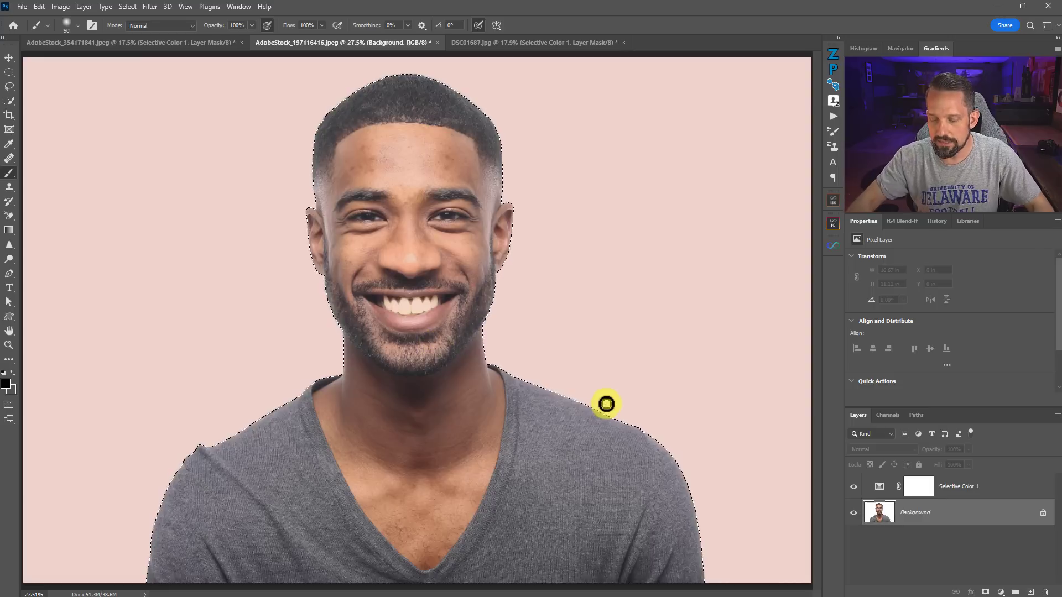
key("ctrl+shift+i")
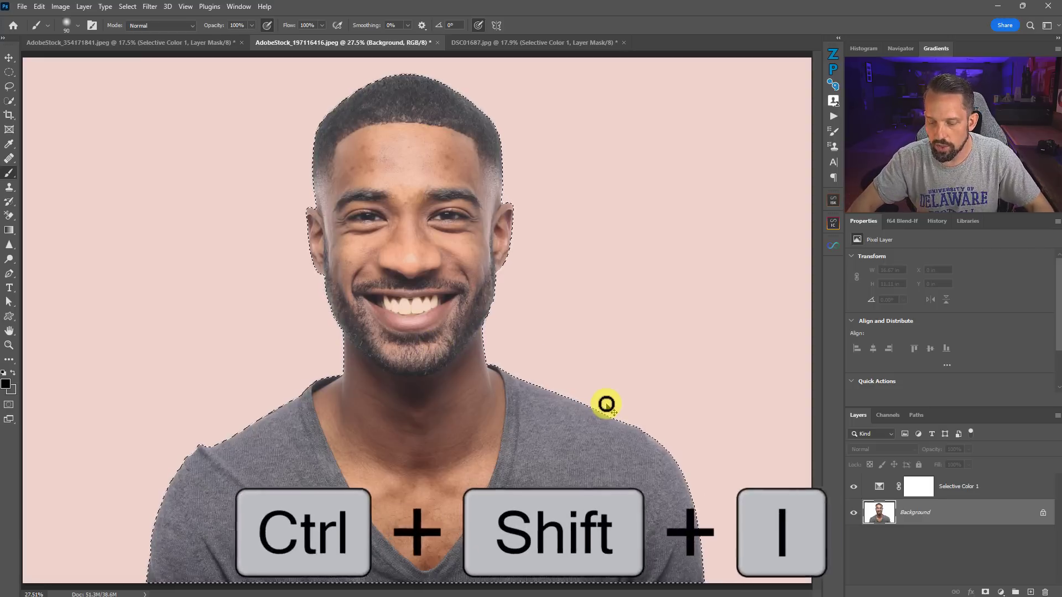
key("ctrl+shift+i")
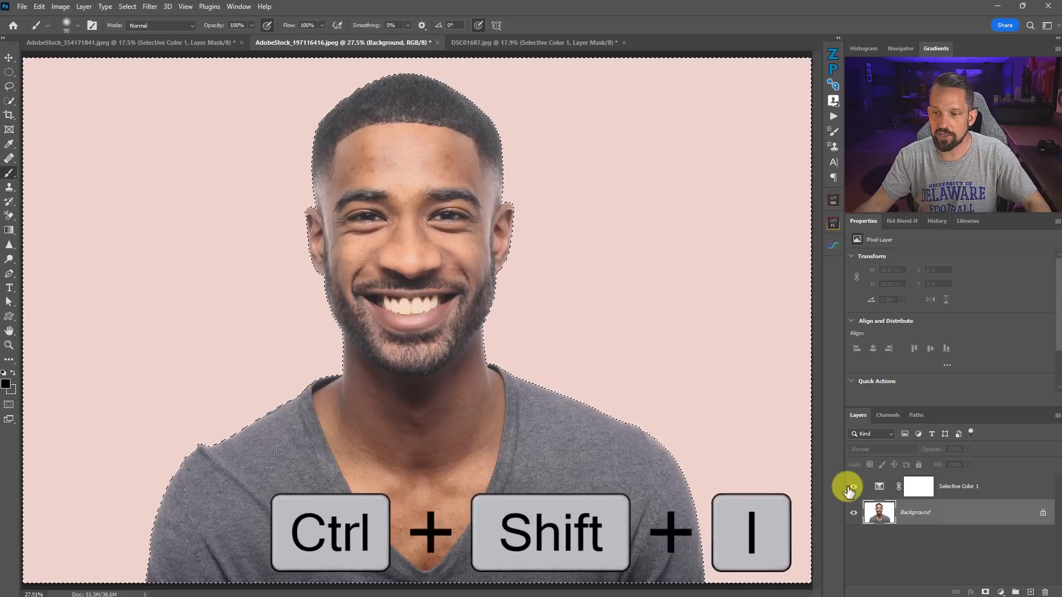
left_click(916, 487)
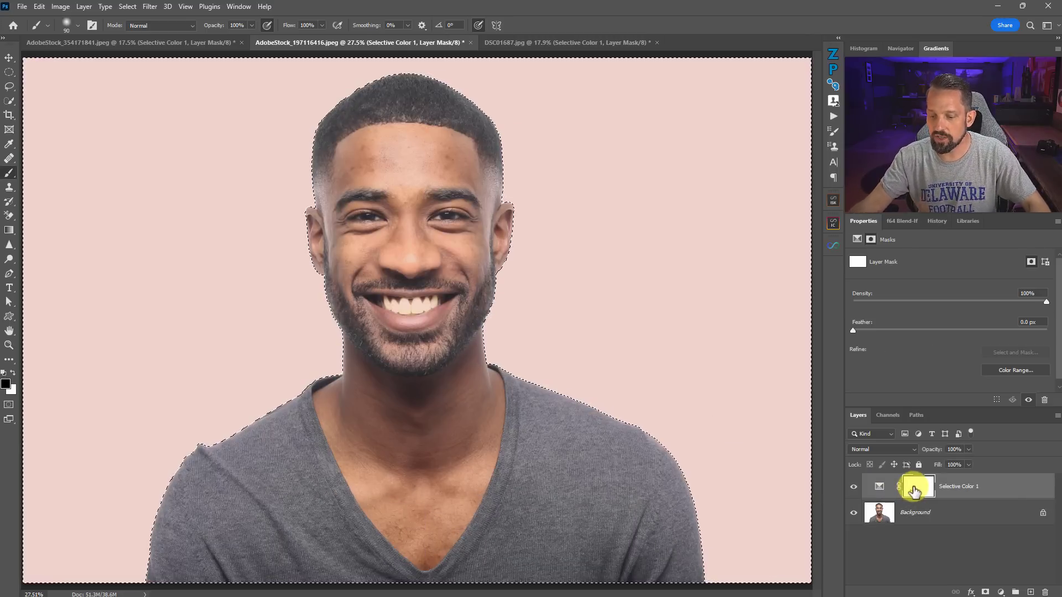
key("ctrl+i")
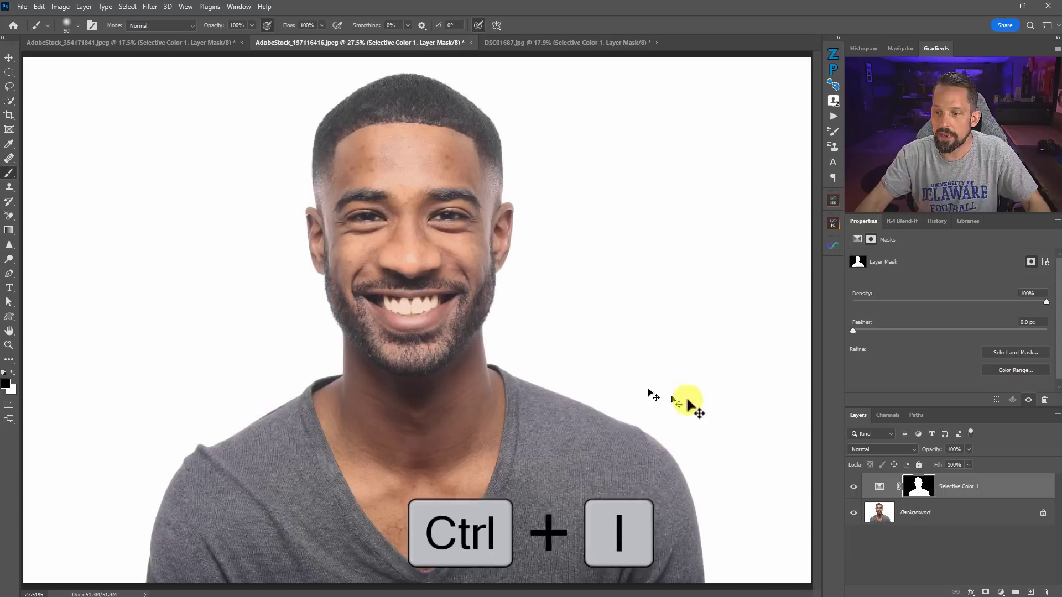
left_click(854, 487)
Step: Ease Whites Black slightly and set the Selective Color layer's opacity to 76%, comparing before and after
left_click(854, 486)
left_click(879, 486)
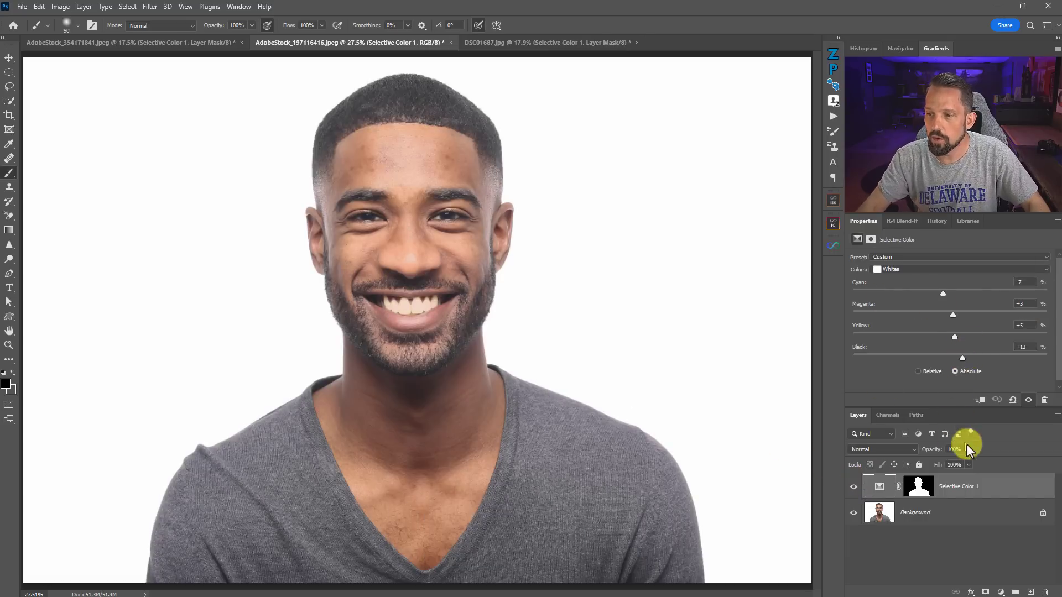
left_click_drag(963, 358, 964, 356)
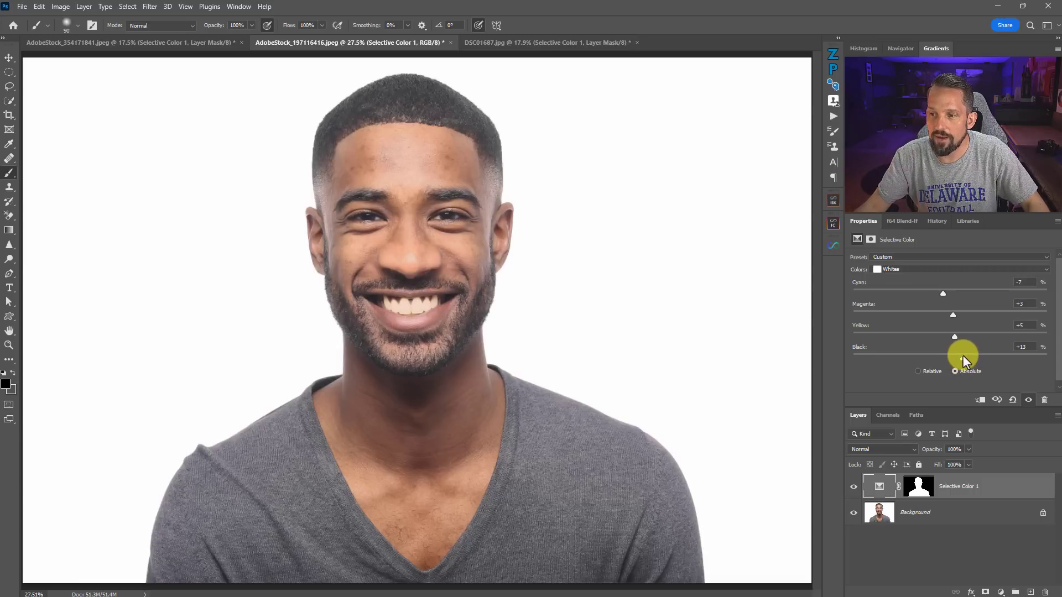
left_click(968, 451)
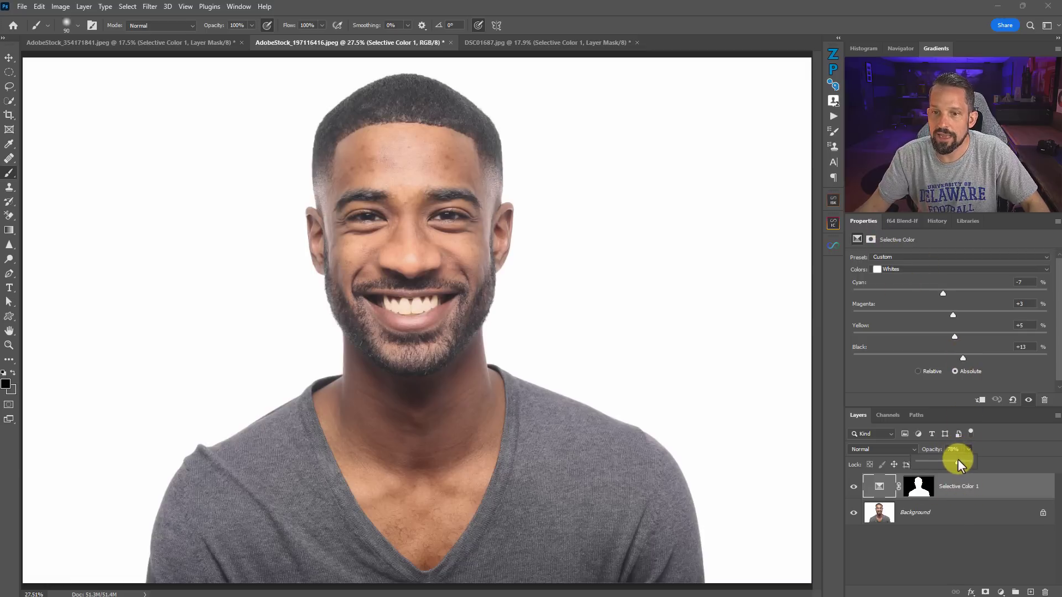
left_click(850, 486)
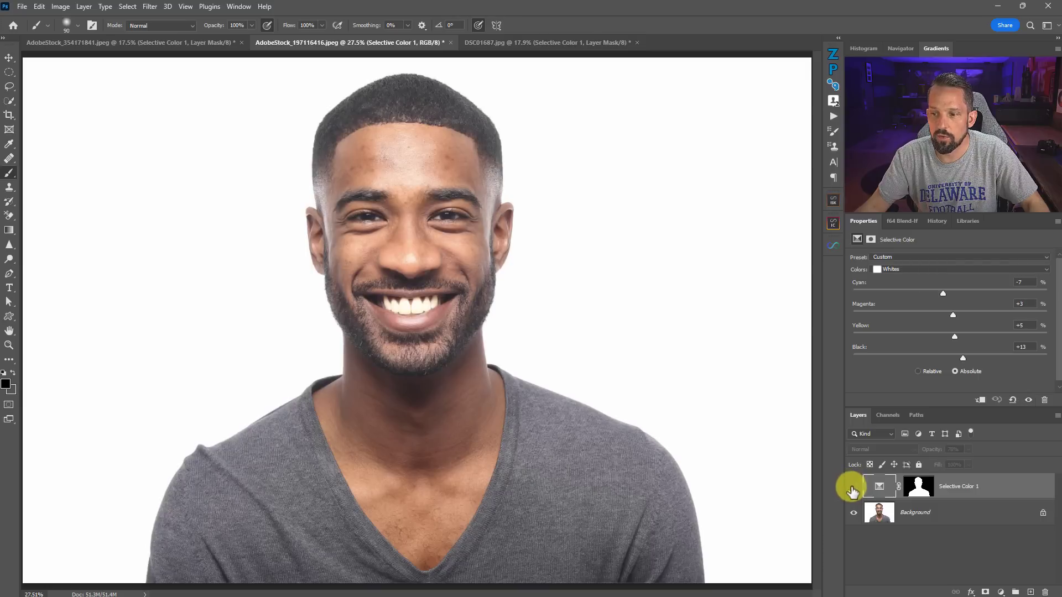
left_click(850, 486)
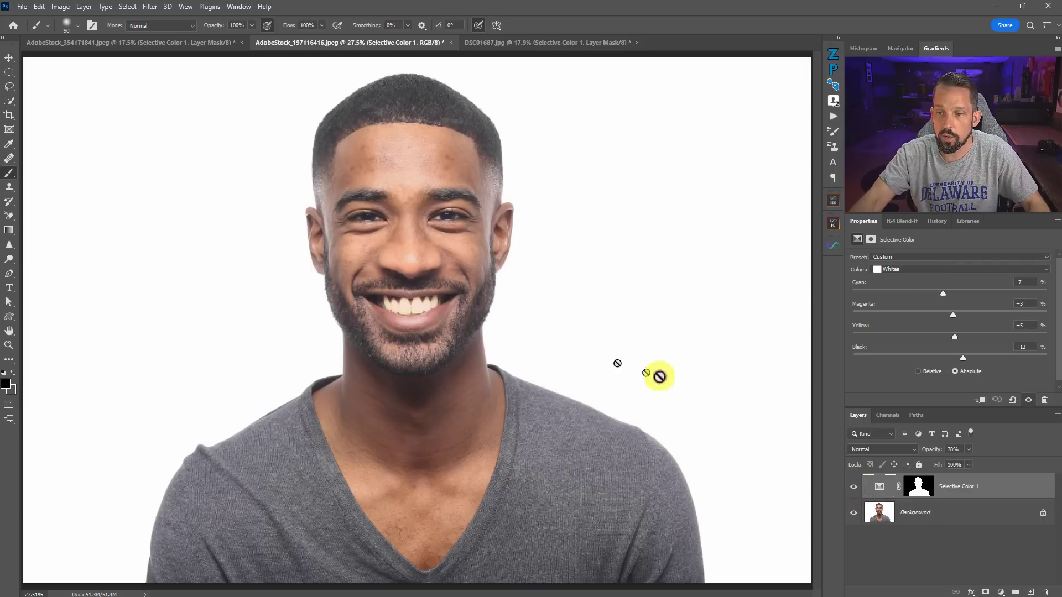
left_click(919, 486)
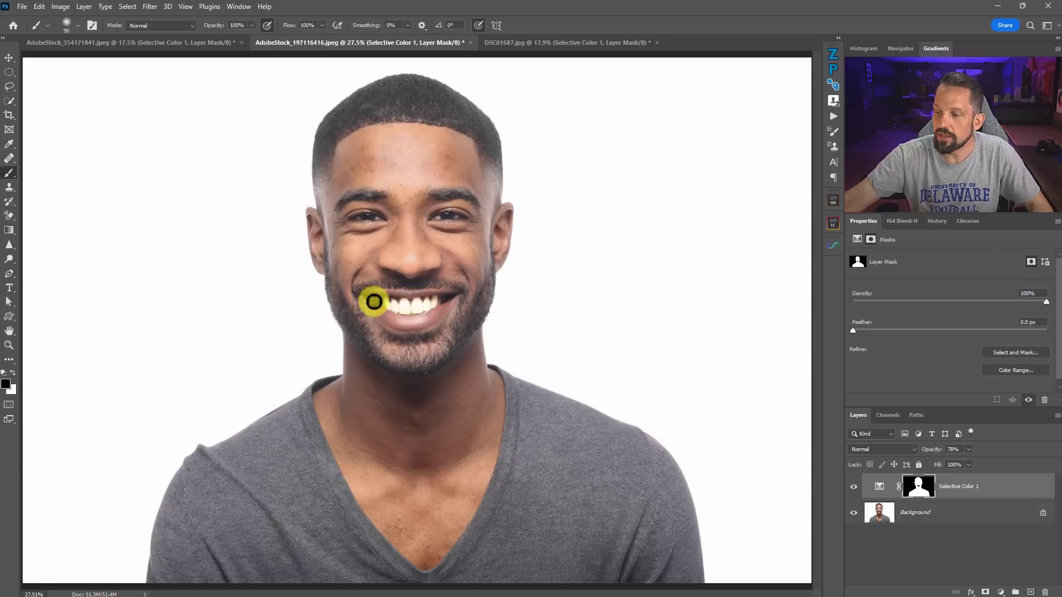
Step: Delete the forest image's existing Selective Color layer
left_click(541, 43)
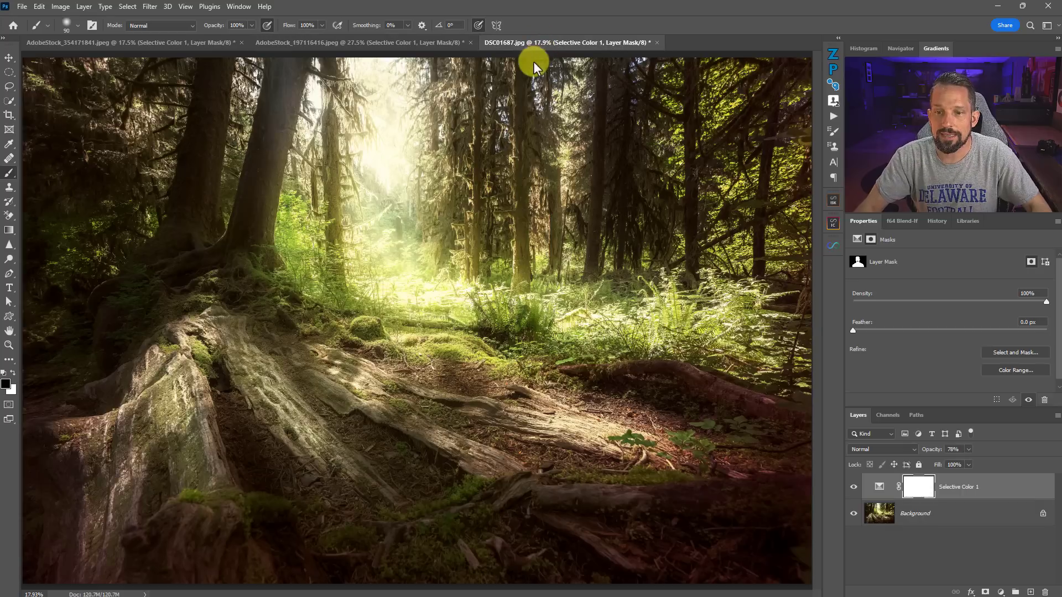
left_click(879, 486)
key("Delete")
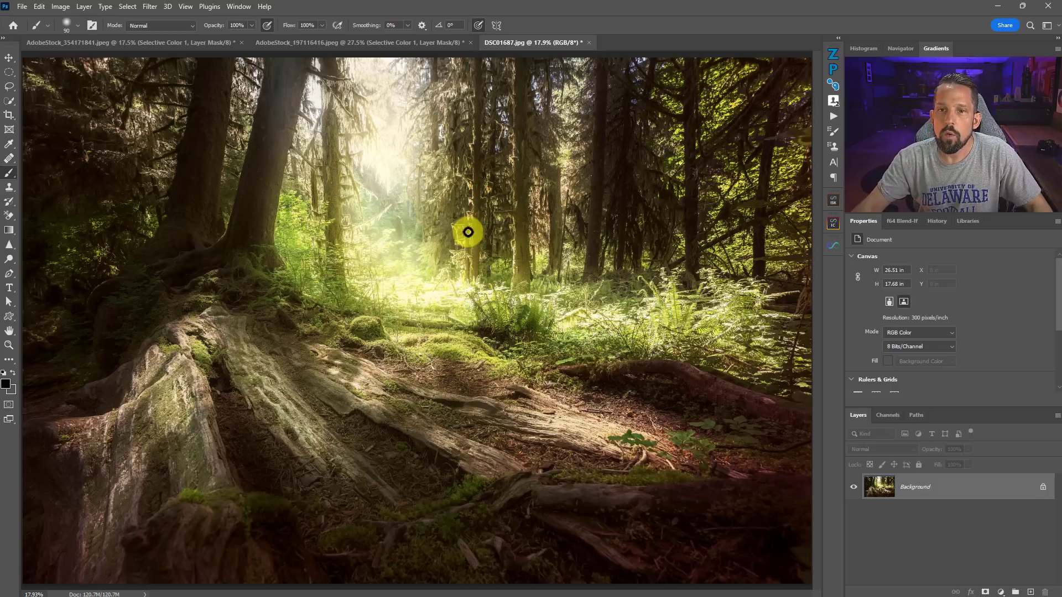
left_click(328, 43)
left_click(514, 42)
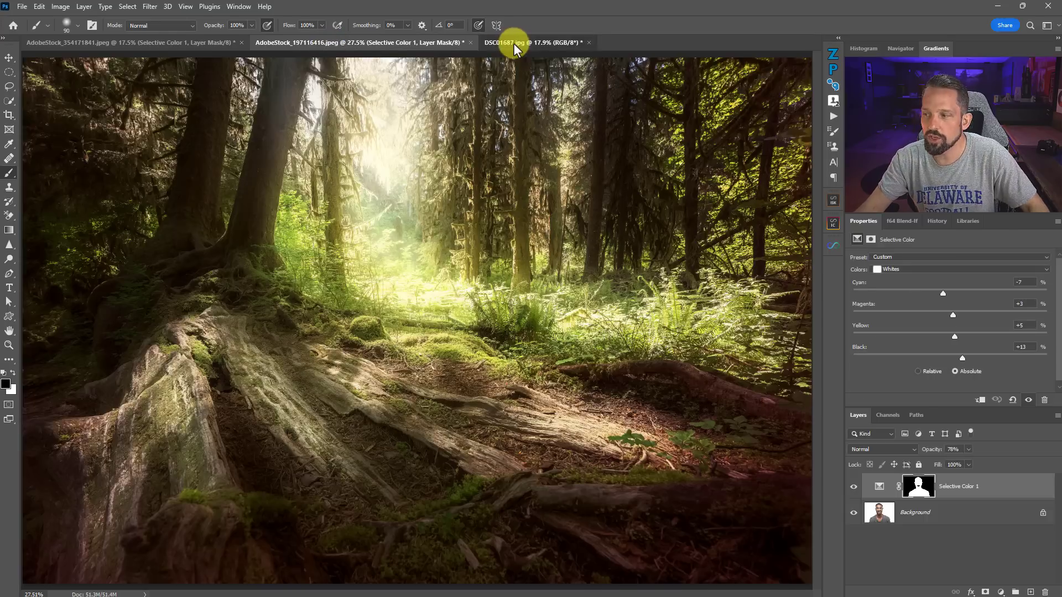
Step: Add a new Selective Color layer with Whites set to Cyan -11, Yellow +13, Black +11
left_click(1000, 592)
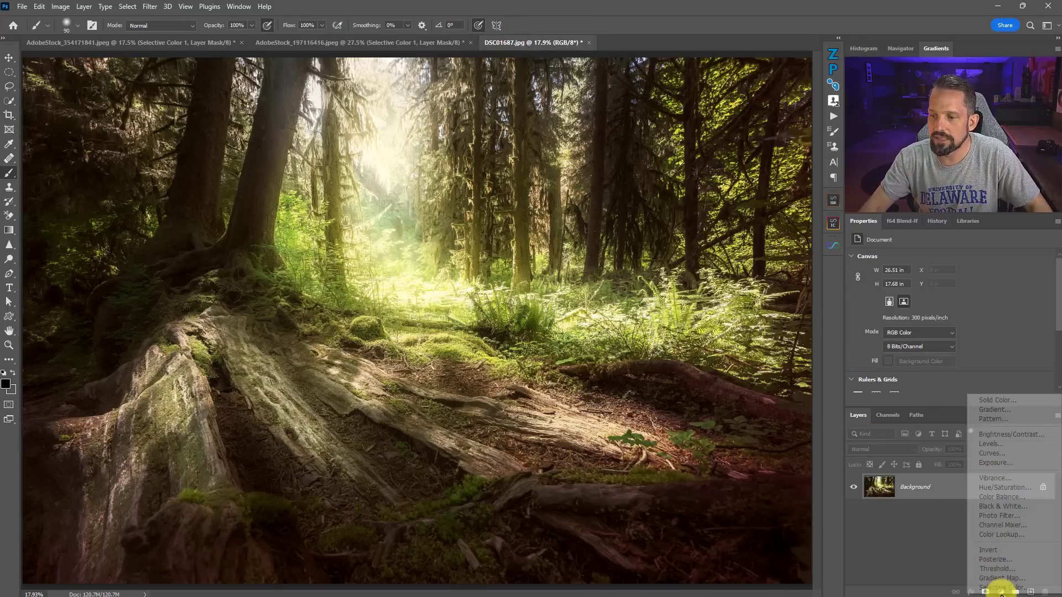
left_click(1000, 588)
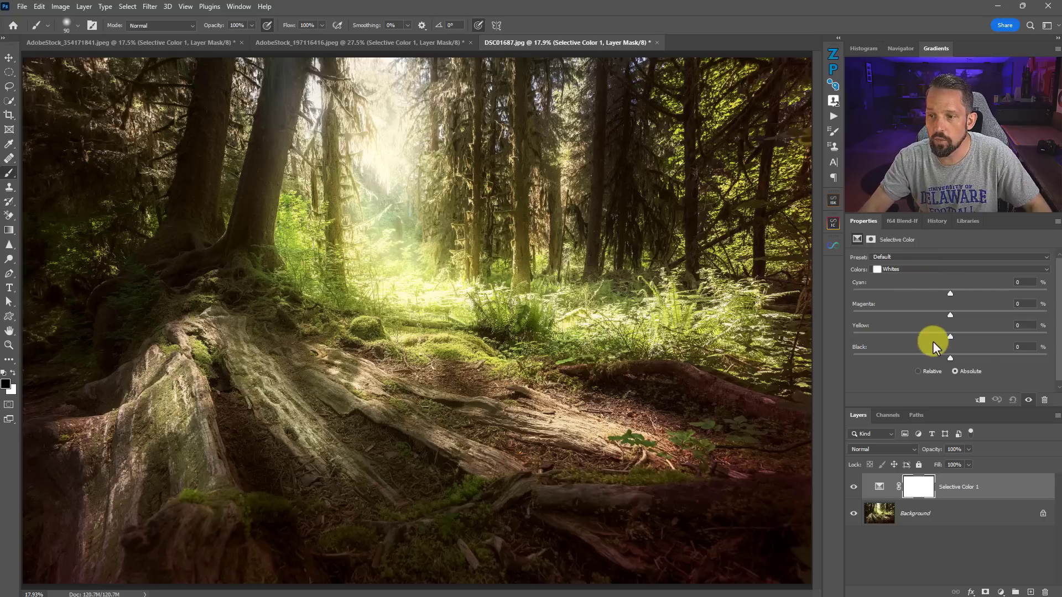
left_click_drag(950, 356, 962, 338)
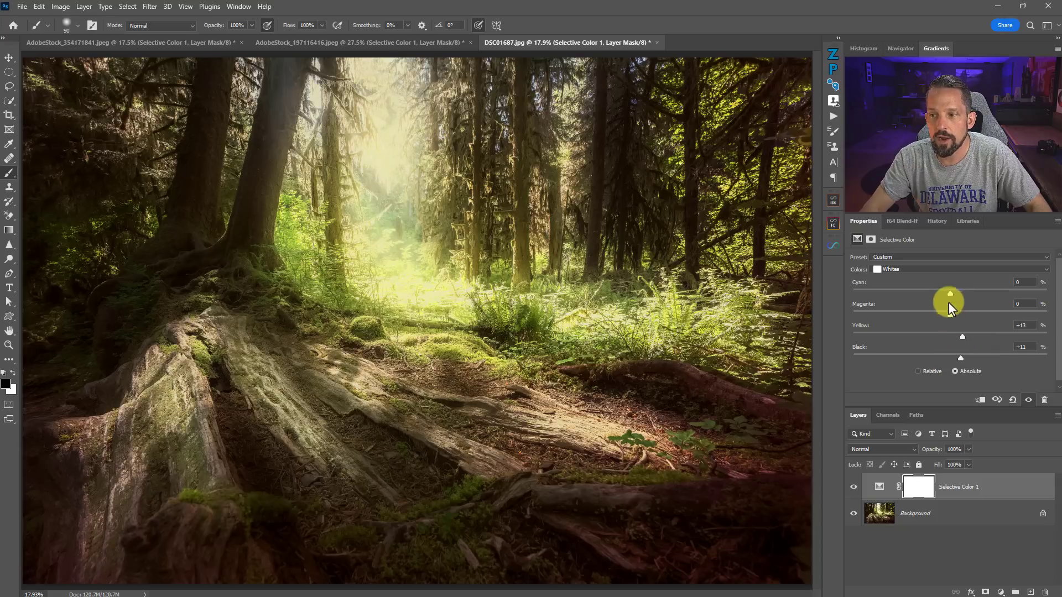
mouse_move(932, 294)
left_mouse_down()
mouse_move(895, 288)
mouse_move(928, 296)
left_mouse_up()
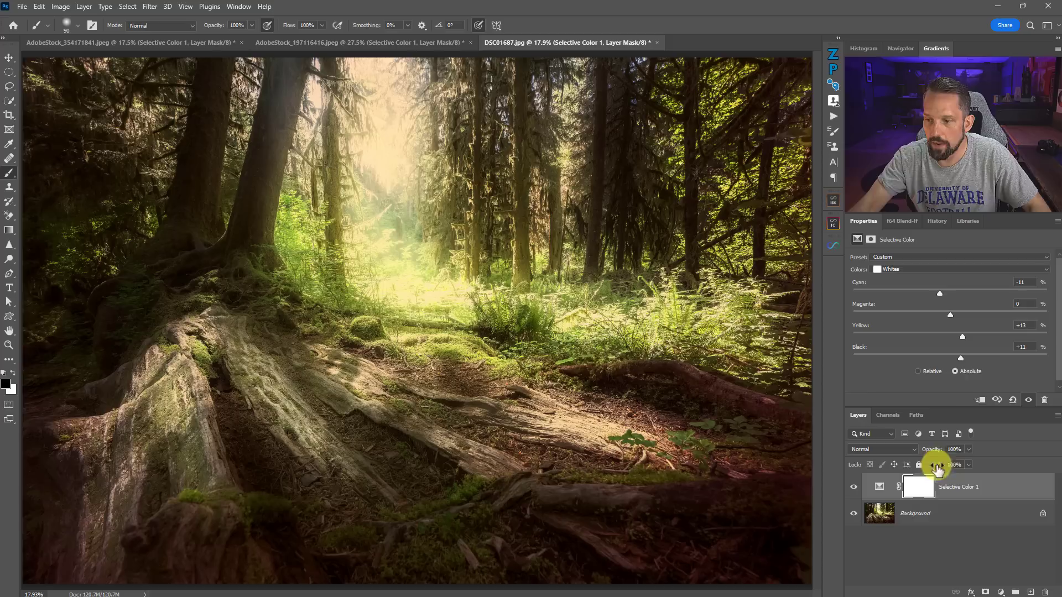
Step: Set the forest's Selective Color layer opacity to 63%
left_click(968, 449)
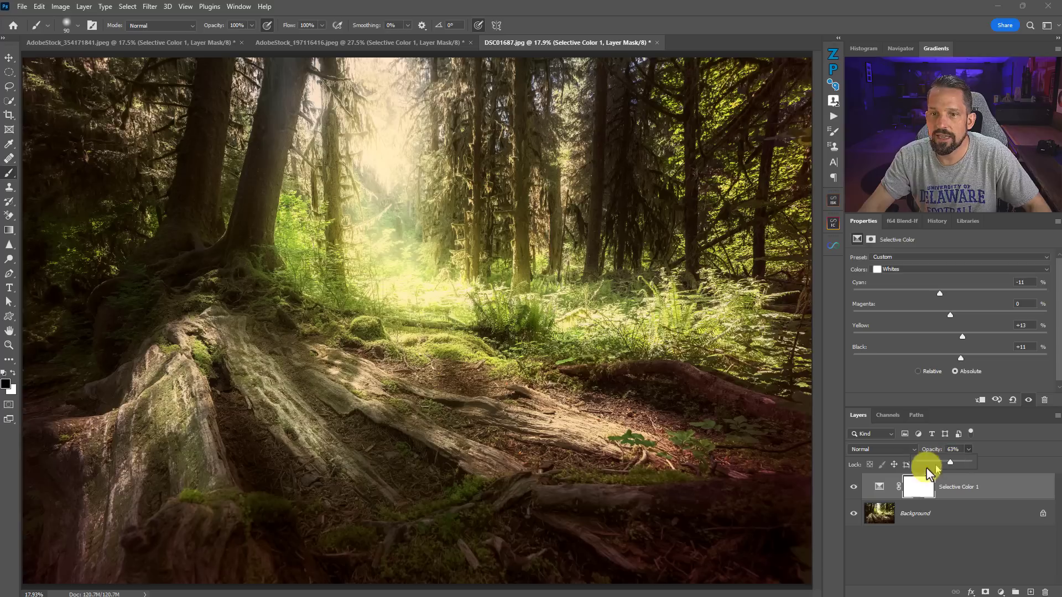
left_click(853, 487)
left_click(853, 487)
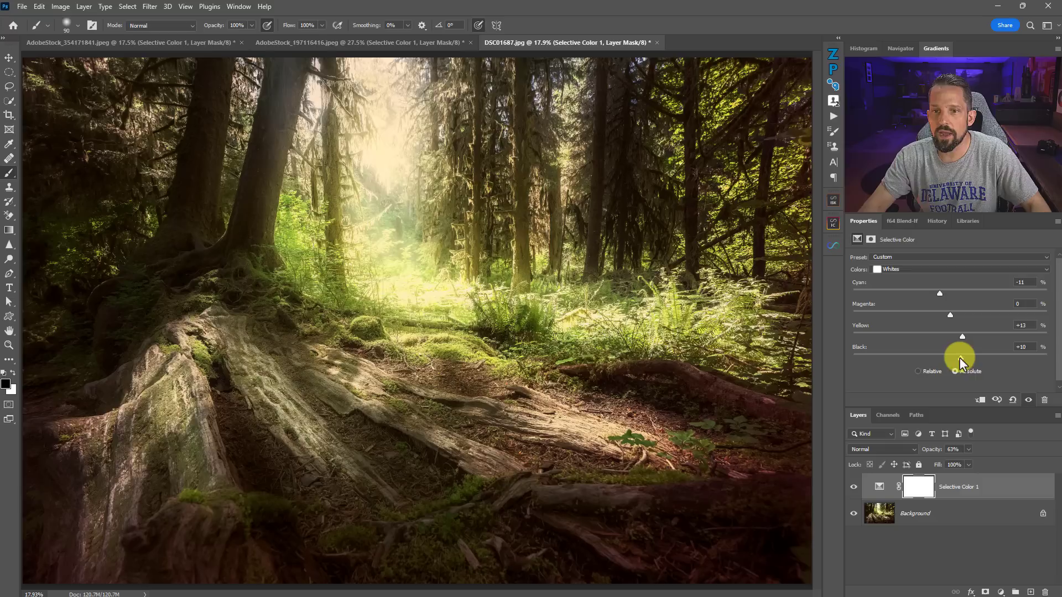
Step: Ease the Whites Black to +3, compare with the original, then show the woman portrait
mouse_move(958, 357)
left_mouse_down()
mouse_move(941, 357)
mouse_move(971, 357)
mouse_move(938, 351)
mouse_move(951, 350)
left_mouse_up()
left_click(853, 489)
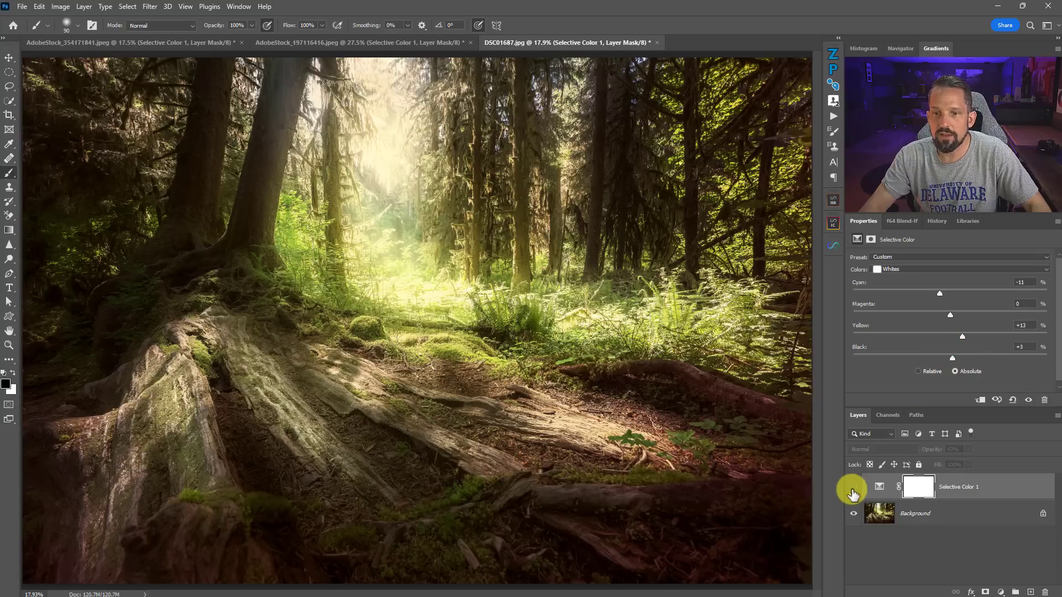
left_click(853, 489)
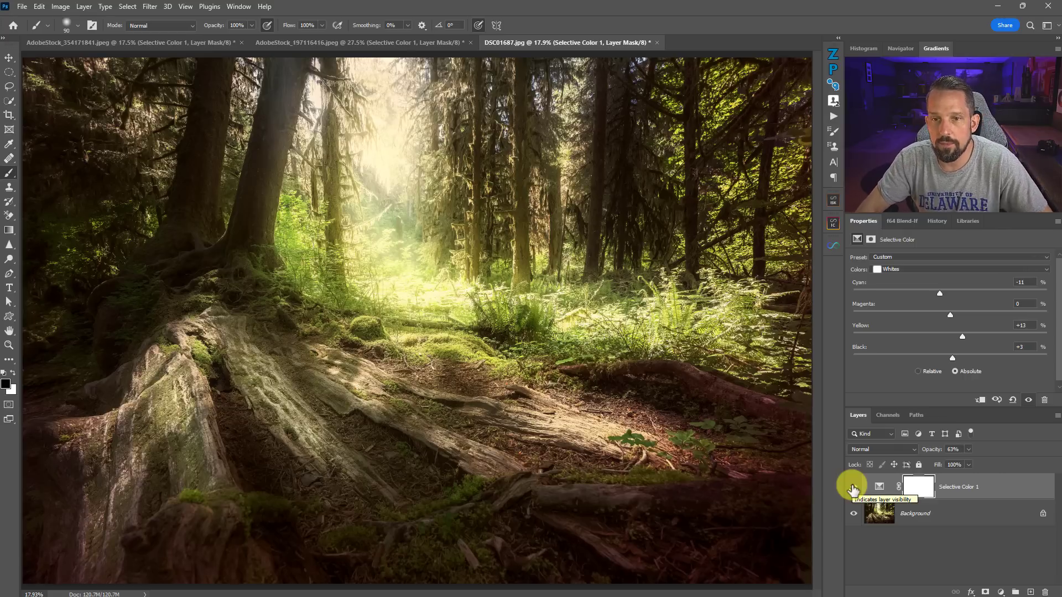
left_click(91, 43)
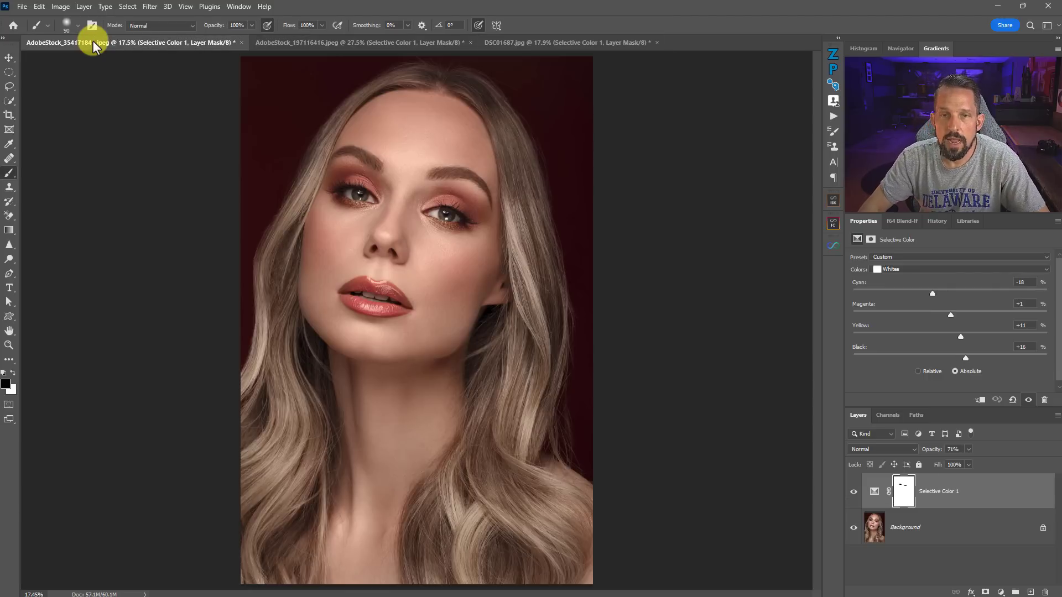
left_click(852, 491)
left_click(852, 491)
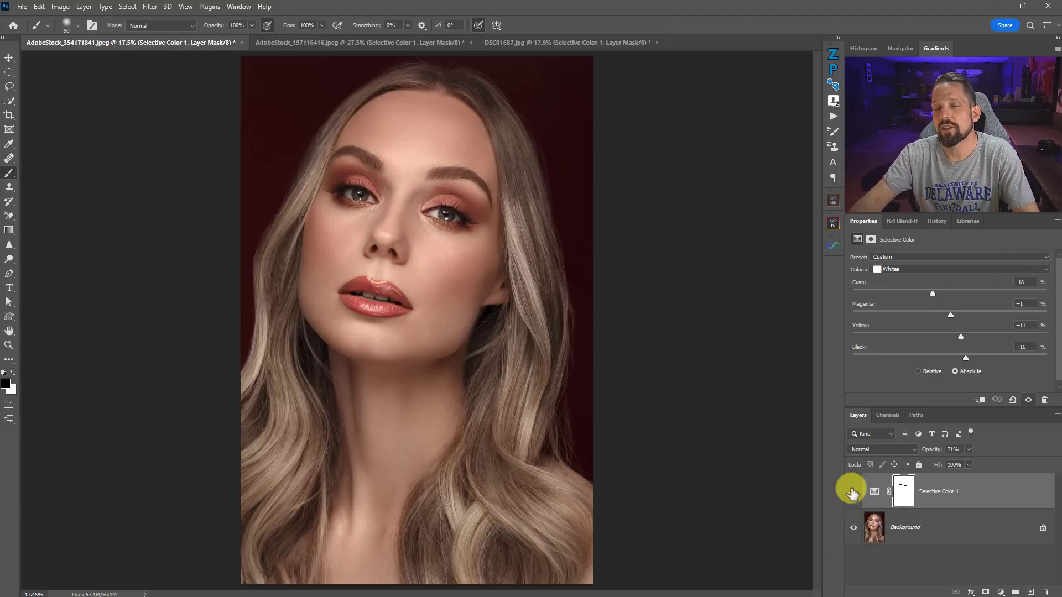